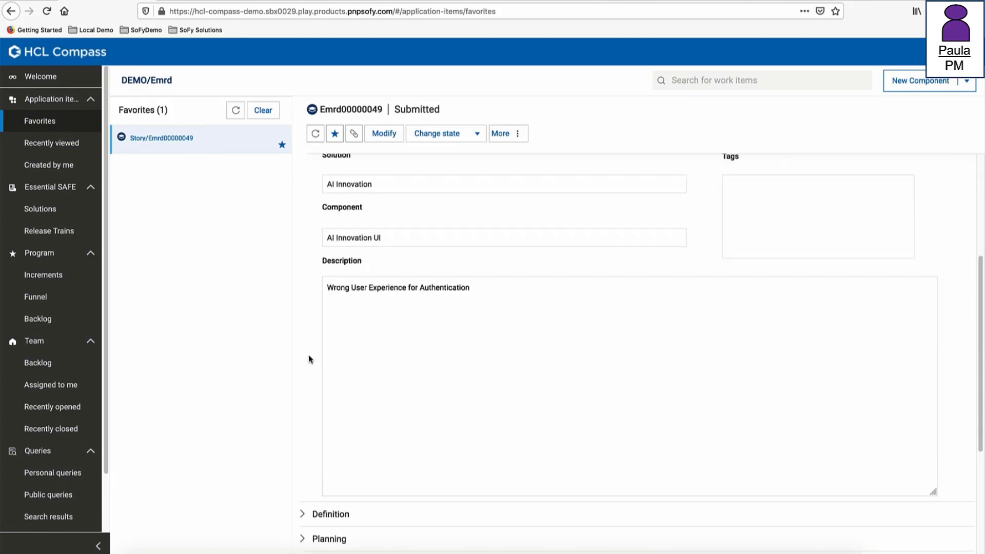
In the Planning section of story Emrd00000049, set Team to Innovation Team and Owner to user, saving both
click(305, 338)
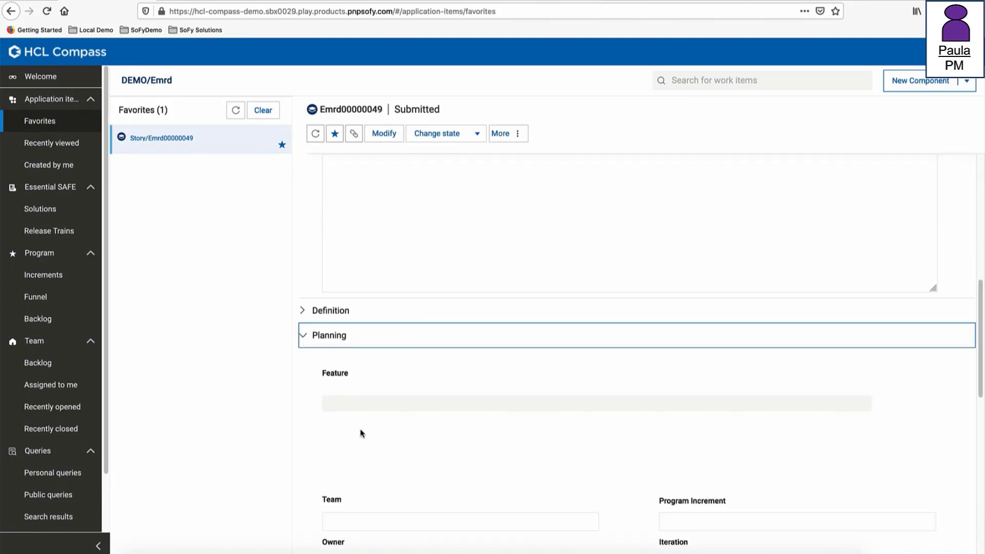
scroll(436, 398, down, 3)
click(588, 346)
click(588, 346)
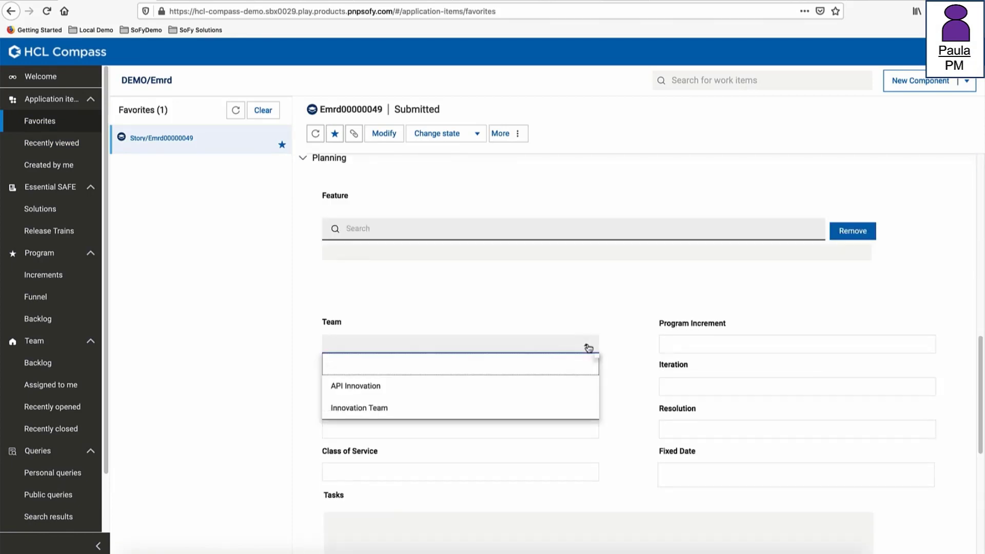
click(374, 409)
click(588, 365)
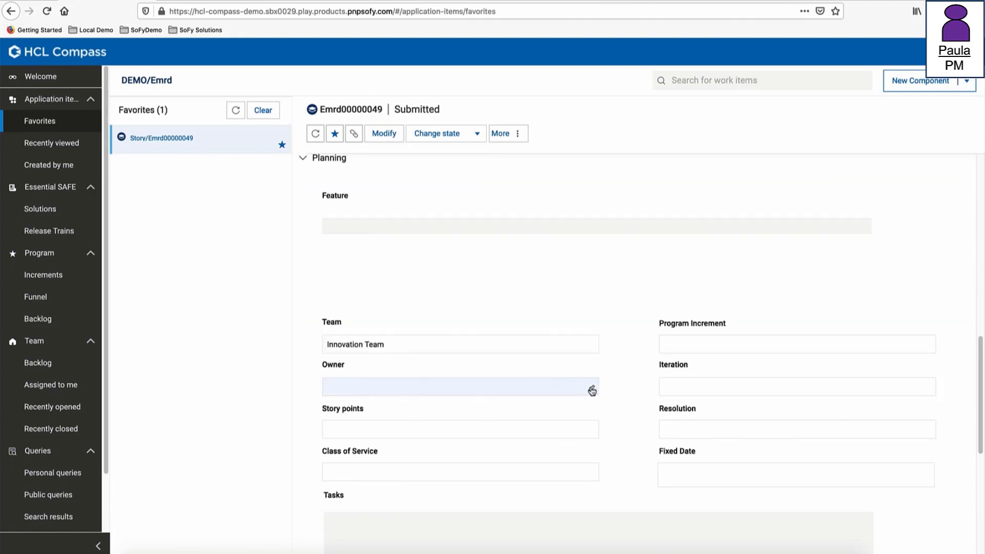
click(589, 388)
click(340, 523)
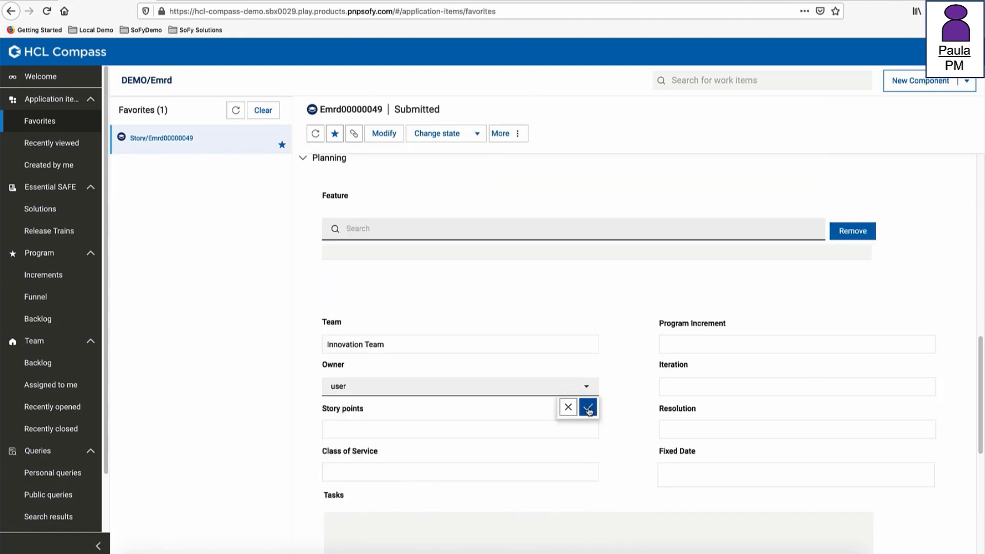
click(588, 407)
Set the story's Story points to 3 and its Class of Service to 1 - Expedite, saving both values
click(587, 429)
click(380, 495)
click(588, 450)
click(586, 472)
click(427, 516)
click(588, 491)
Assign the story to Program Increment Emerald Commerce Store Front Emrald Release 1.0.1 and to its Iteration 1.0.1.1
click(924, 345)
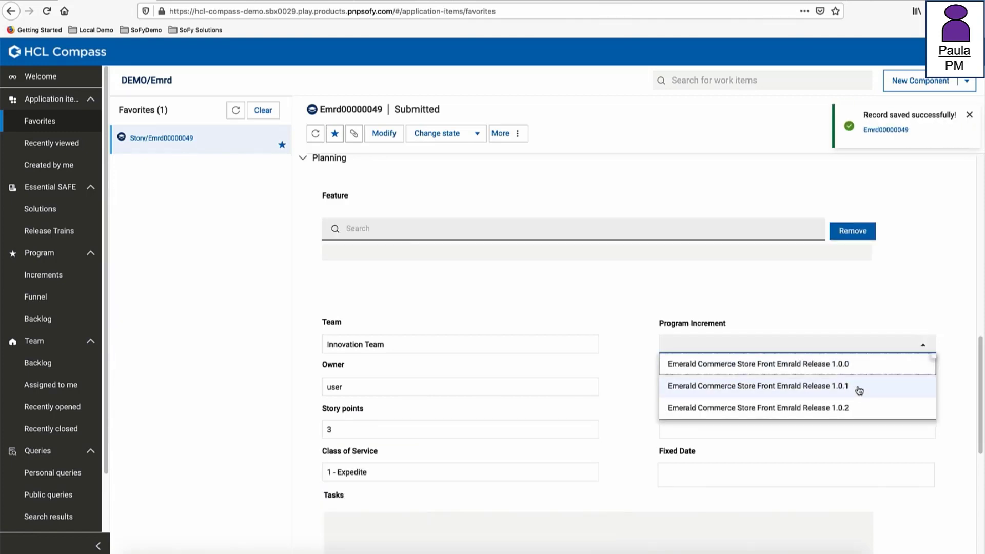
click(865, 384)
click(924, 364)
click(928, 389)
click(926, 387)
click(869, 429)
click(927, 409)
Apply the Plan state change to move the story from Submitted to Backlog, and save the record
scroll(925, 408, down, 3)
scroll(925, 409, up, 15)
click(473, 134)
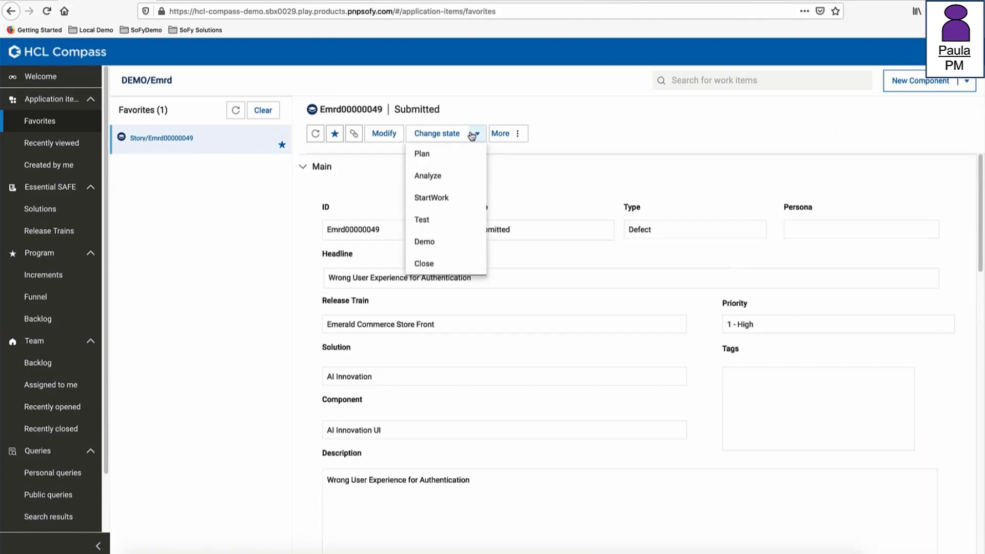
click(459, 134)
click(943, 539)
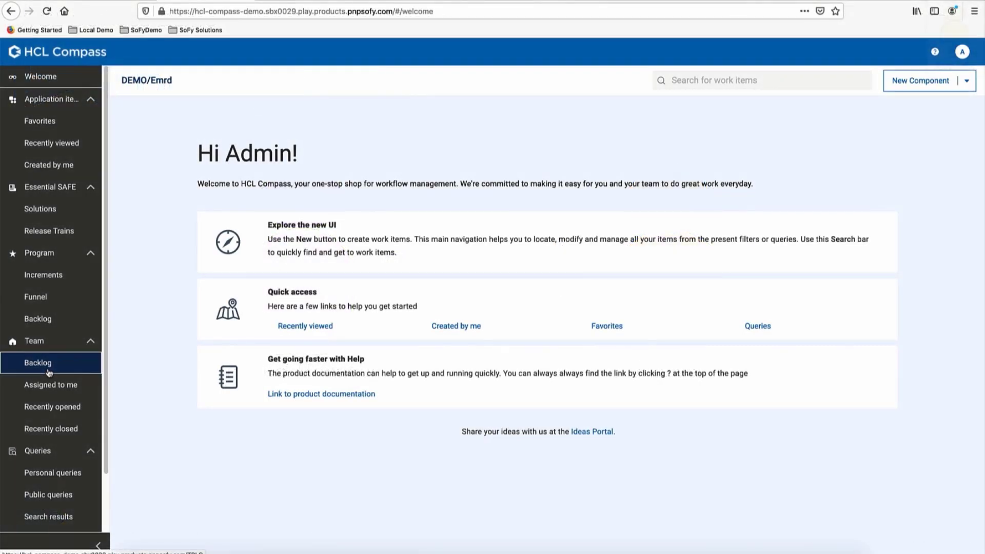
Open the team backlog and examine the planning details of story Emrd00000049
click(49, 365)
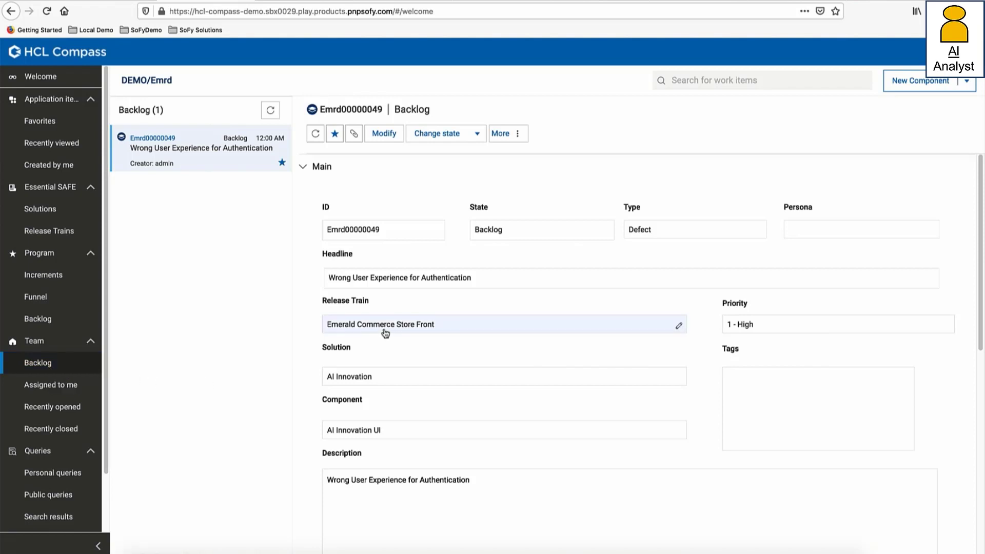
scroll(386, 334, down, 8)
click(341, 354)
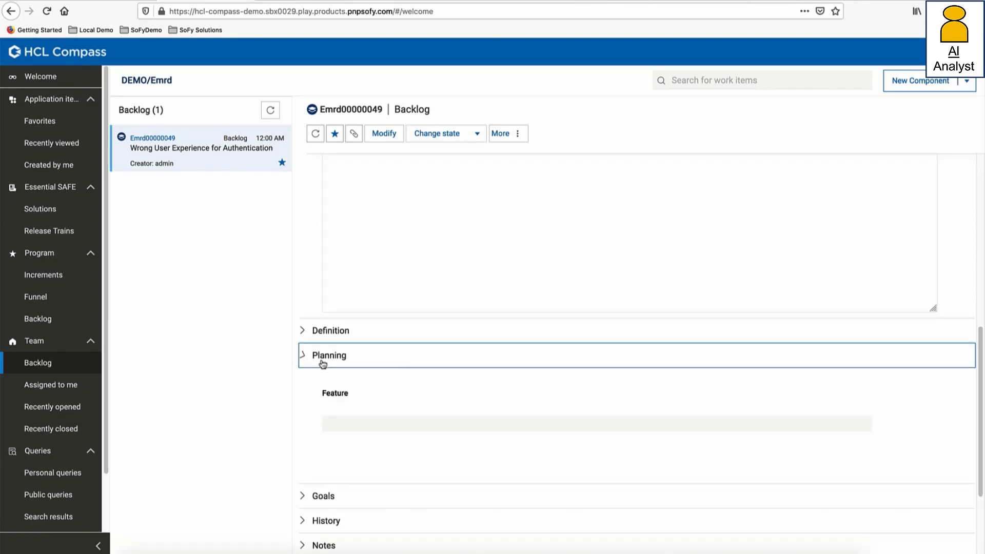
scroll(323, 365, down, 4)
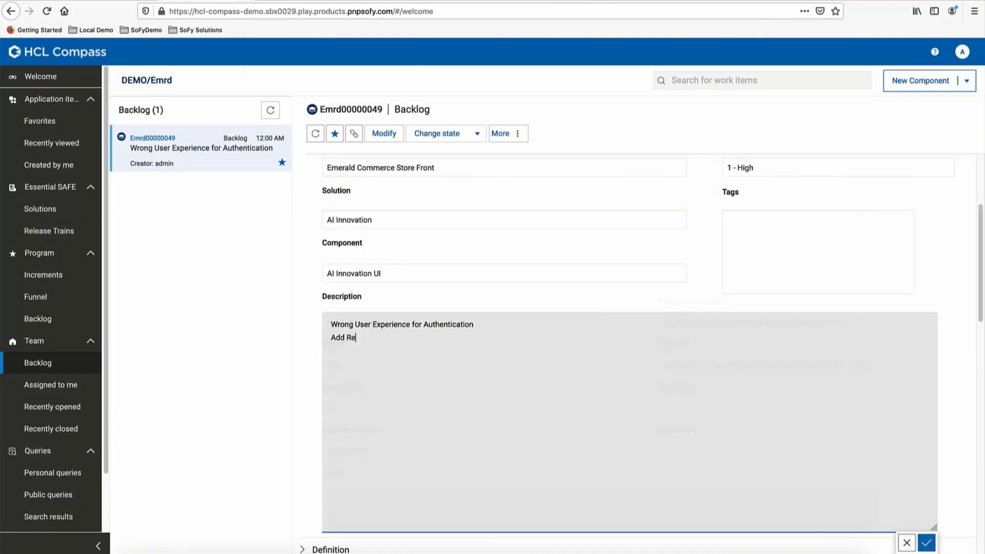
Add the line "Add Register to Sign In" to the story's description, and move the story to the Analyze state
text(gister to Sign In)
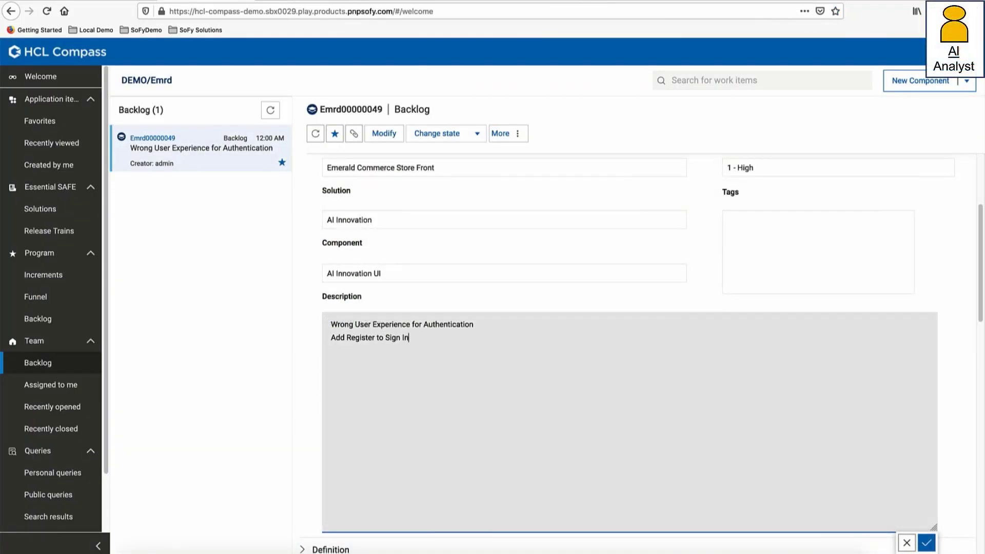
click(926, 542)
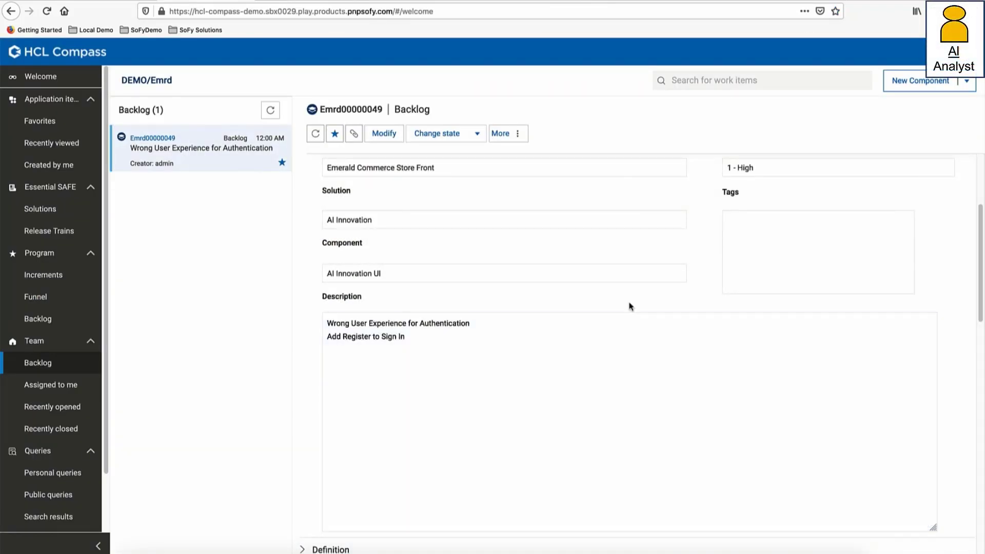
click(450, 140)
click(436, 153)
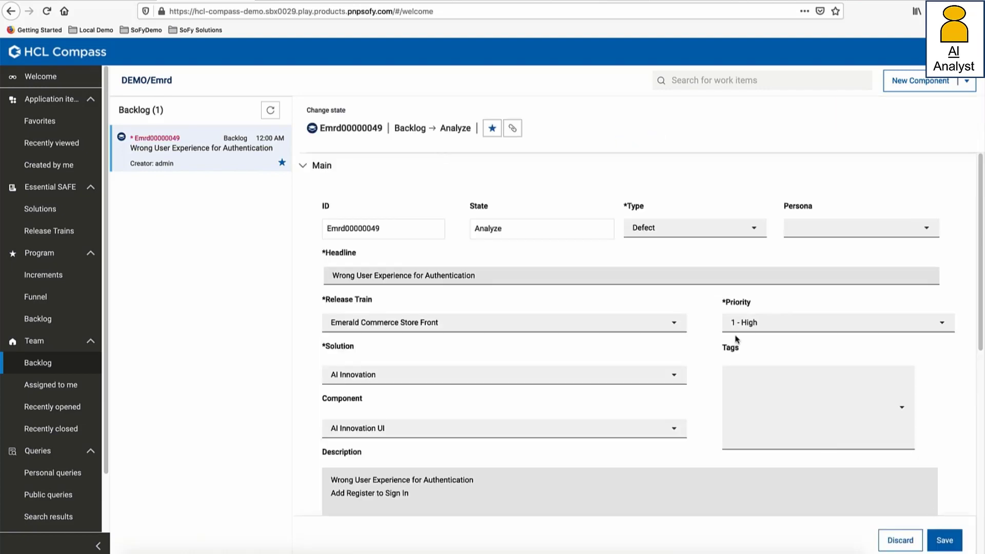
click(949, 543)
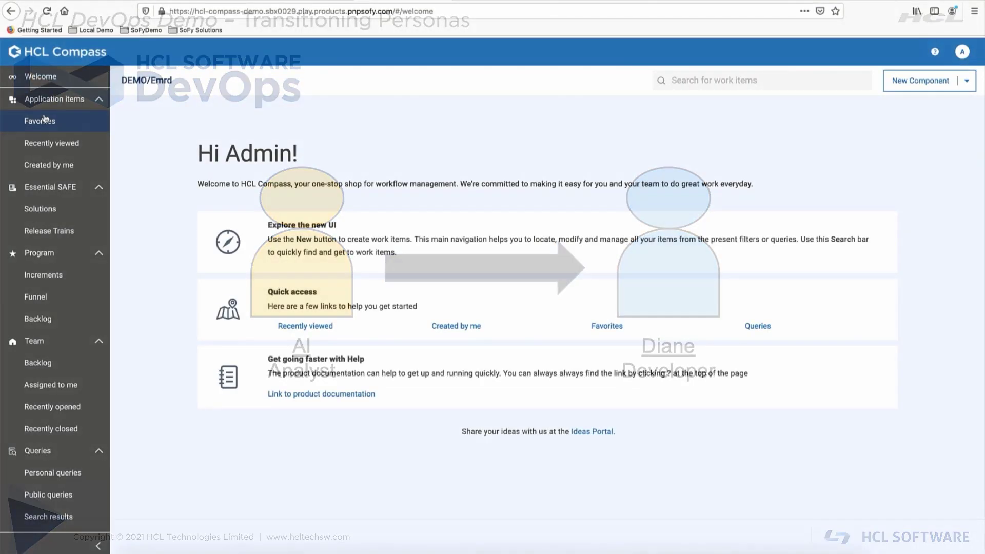
Open story Emrd00000049 from the favorites and change its planning Owner to engineer
click(46, 119)
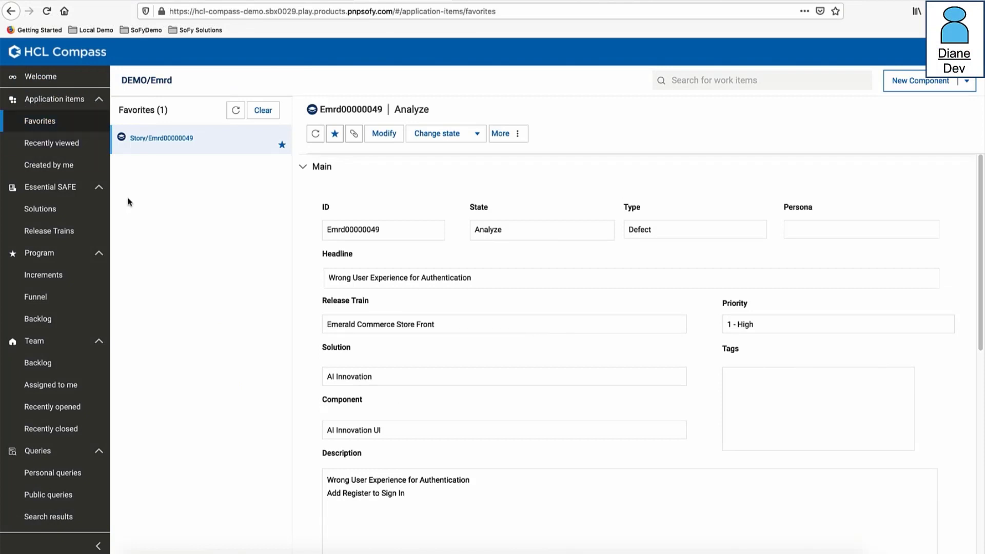
scroll(386, 339, down, 2)
scroll(387, 339, down, 5)
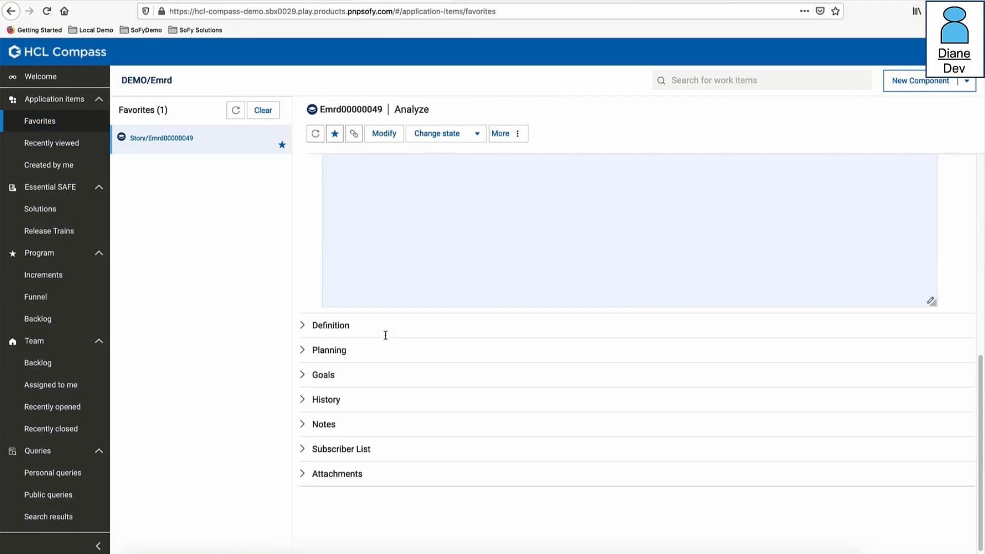
click(304, 336)
scroll(305, 336, down, 4)
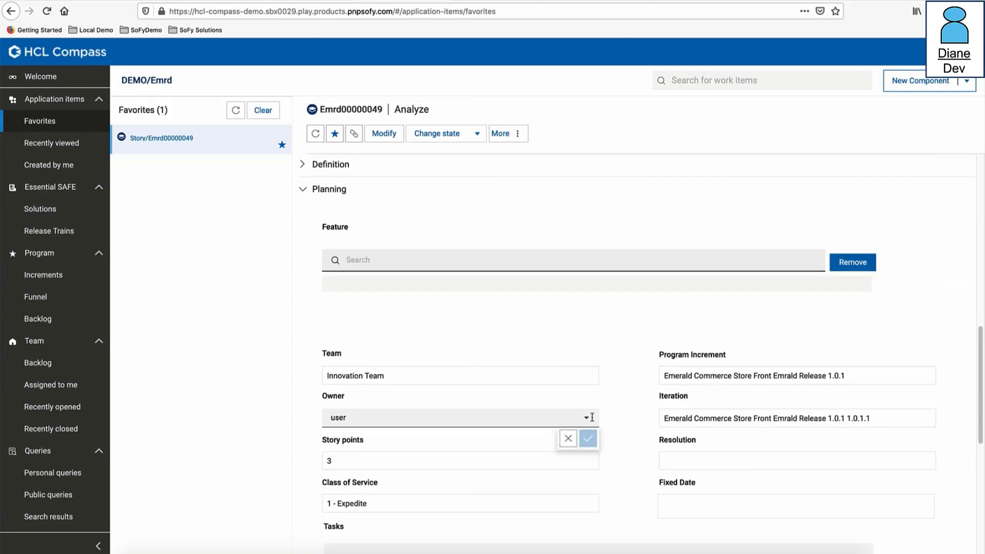
click(589, 419)
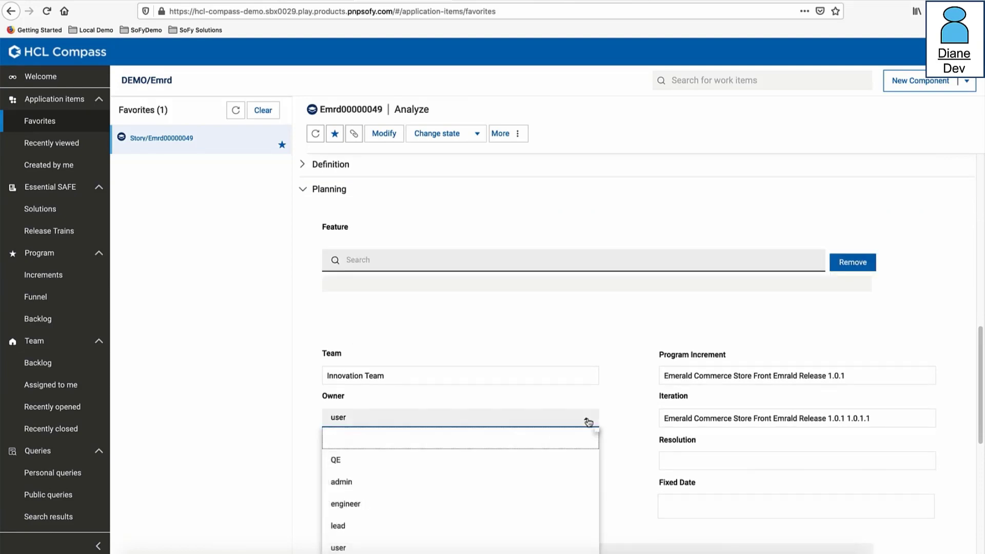
click(356, 503)
click(587, 439)
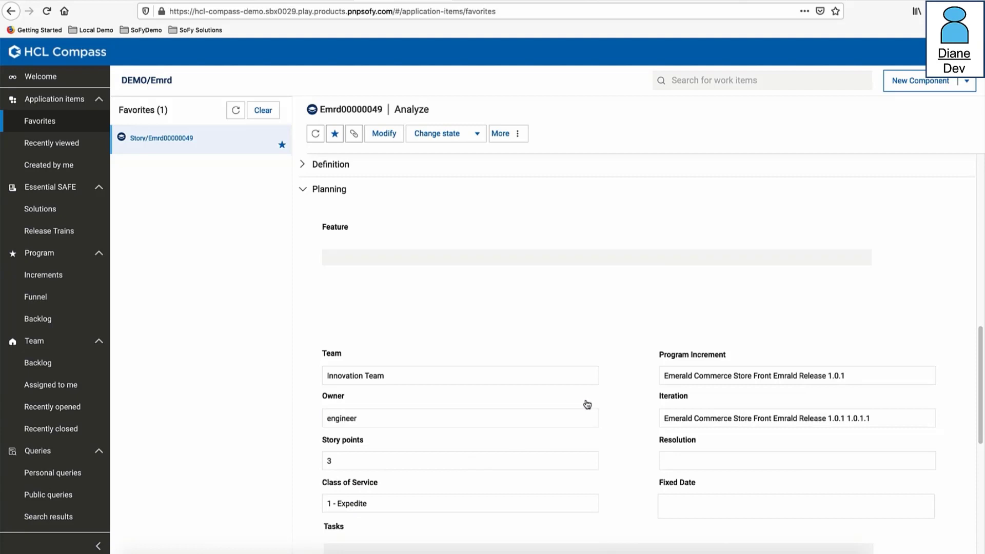
Change the story's state from Analyze to Work and save the record
click(472, 132)
click(434, 153)
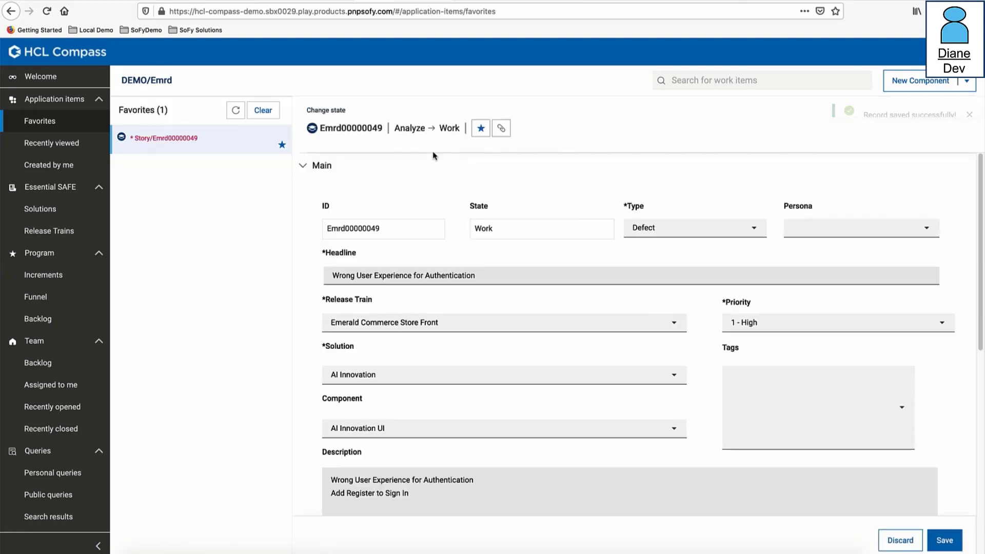
click(946, 541)
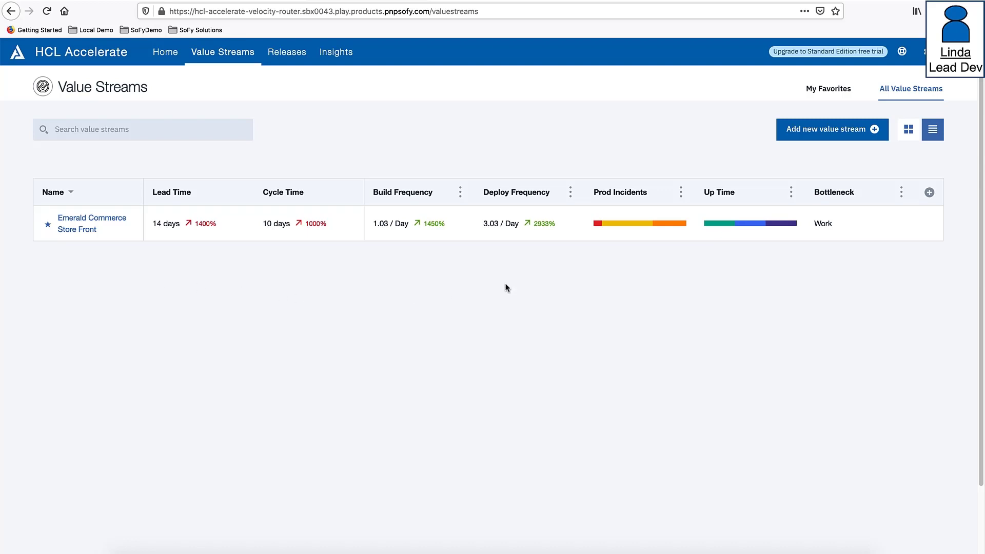
Switch to HCL Accelerate, open the Emerald Commerce Store Front value stream and check its Bottleneck metric
mouse_move(597, 227)
click(70, 223)
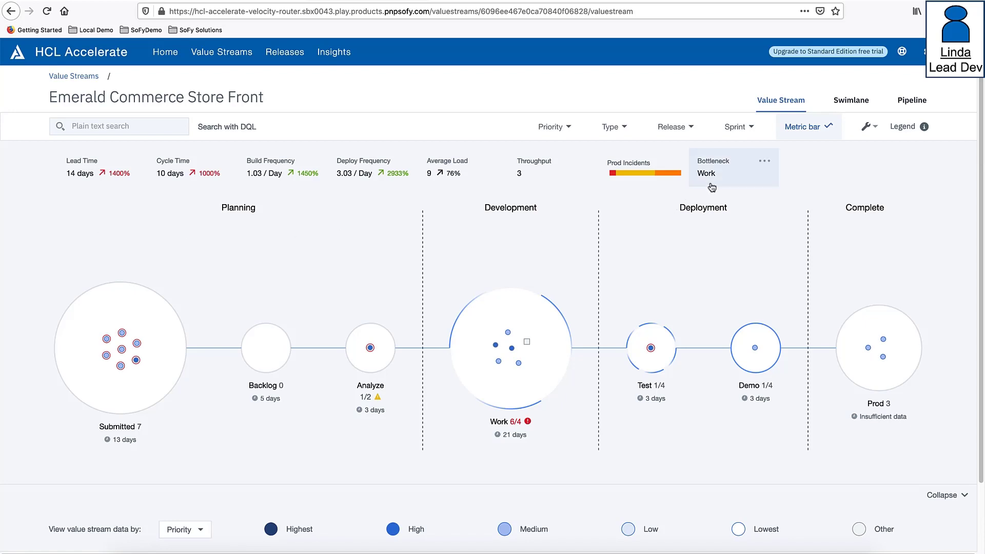
mouse_move(716, 178)
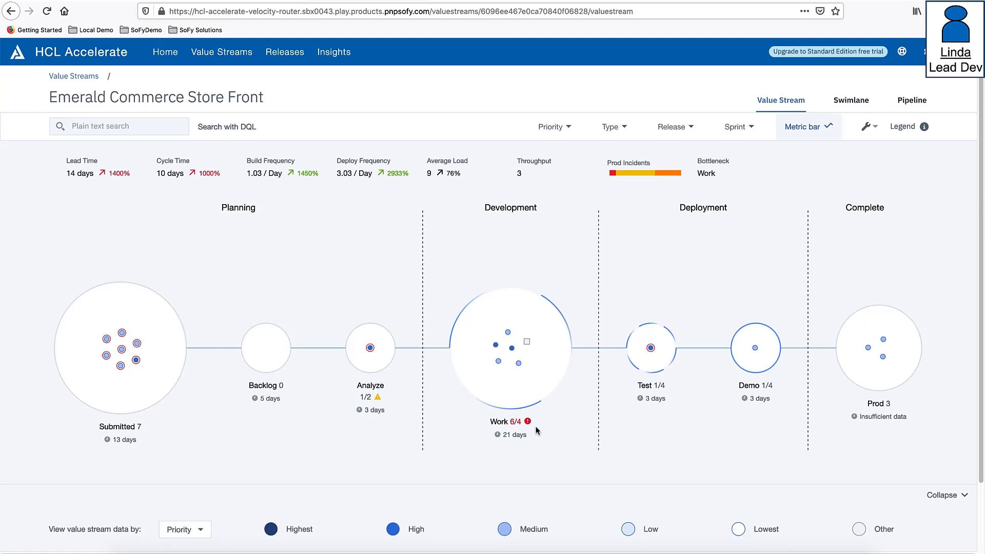
Review the issues and pull requests in the Work stage of the value stream, and close the list
click(512, 397)
scroll(667, 411, down, 5)
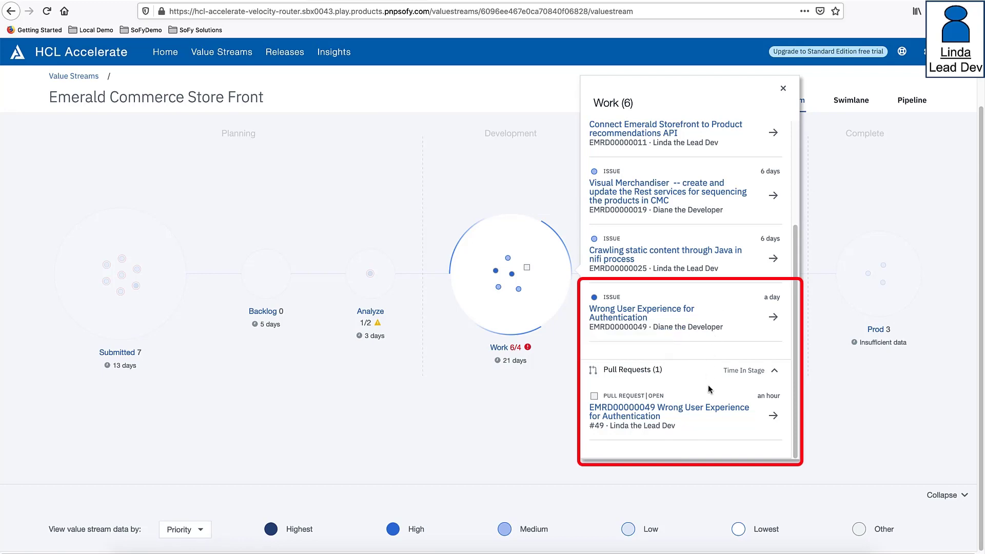
scroll(708, 389, up, 5)
click(783, 88)
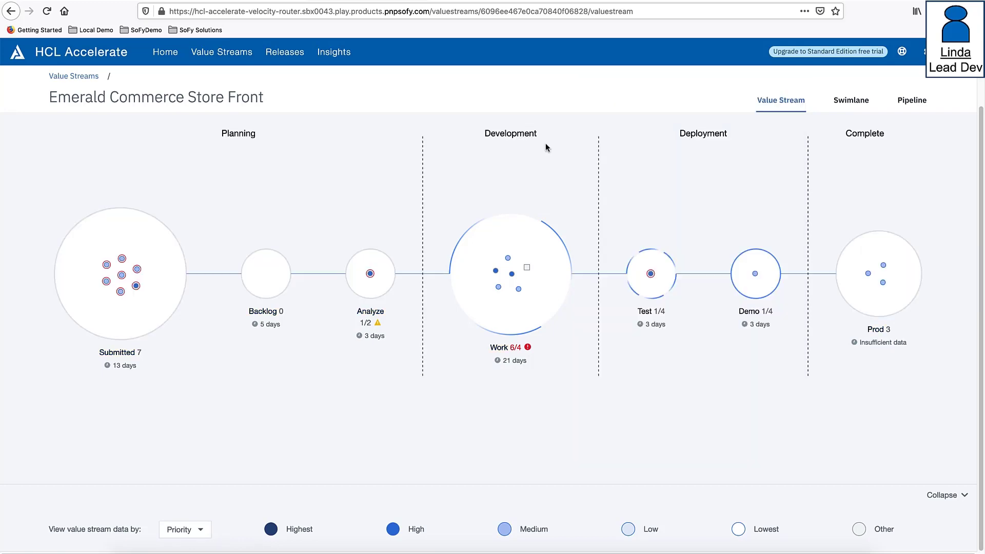
Filter the value stream by EMRD00000049, view the matching pull request's details in the Work stage and close them
text(EMRD00000049)
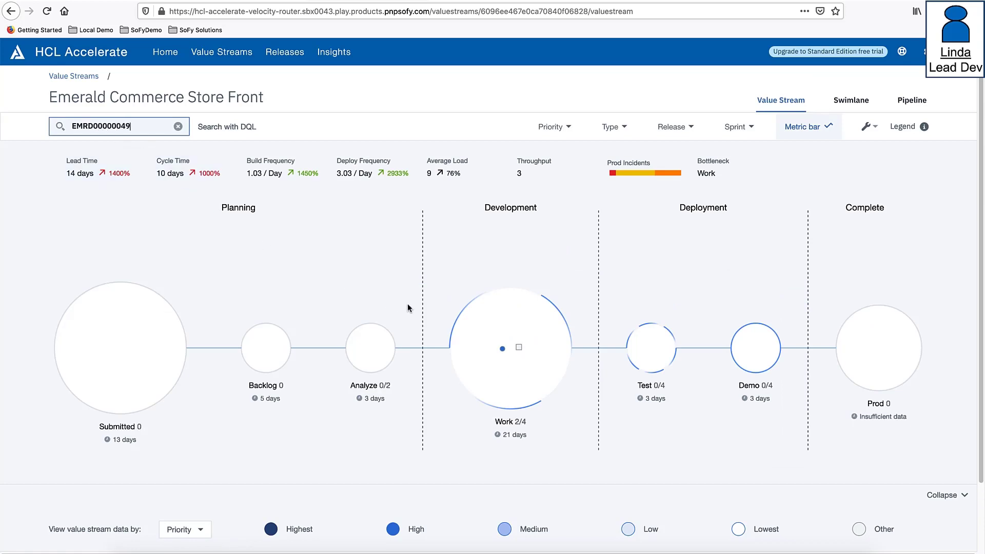
click(517, 348)
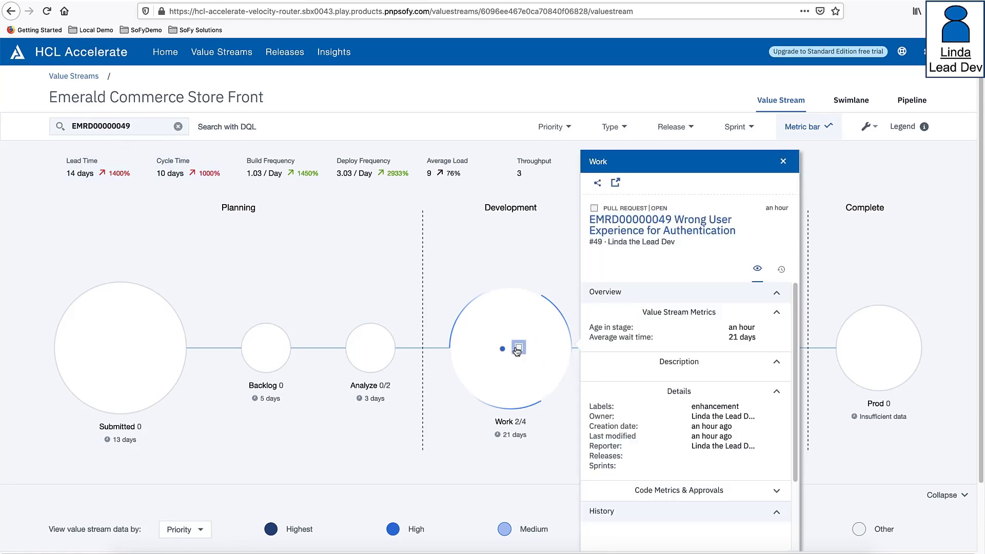
click(784, 161)
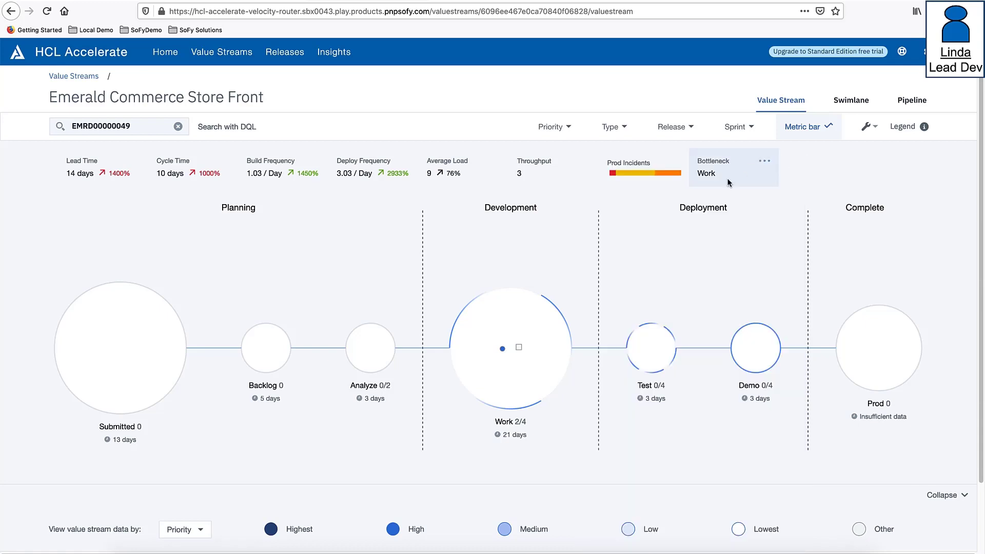
Examine the overview and status history of the EMRD00000049 bug in the Work stage, and close its details
click(503, 351)
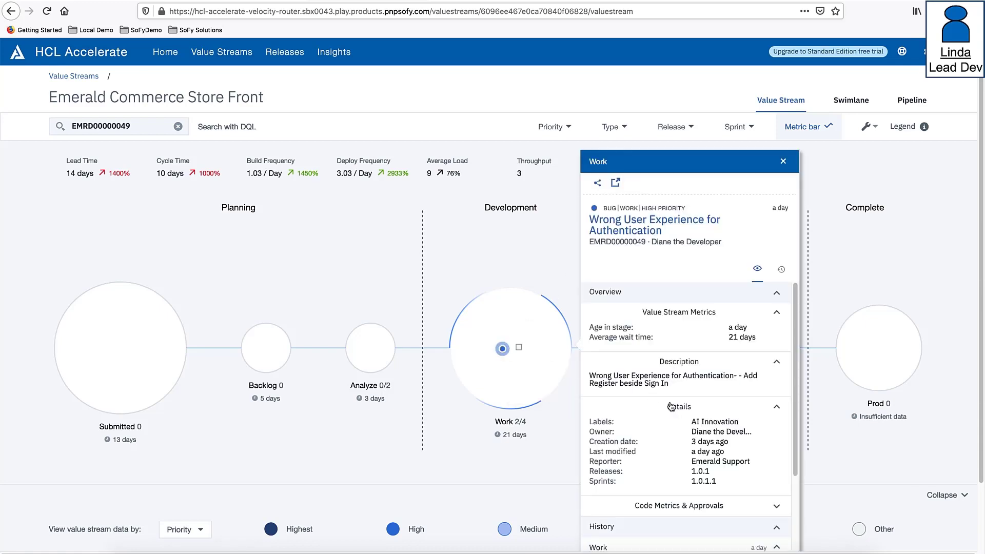
scroll(671, 441, down, 5)
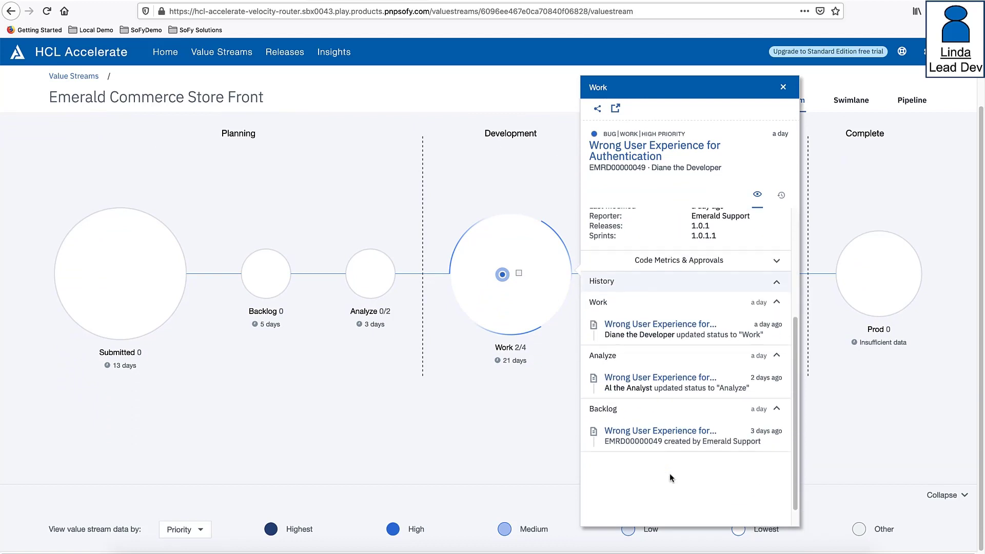
scroll(670, 473, down, 1)
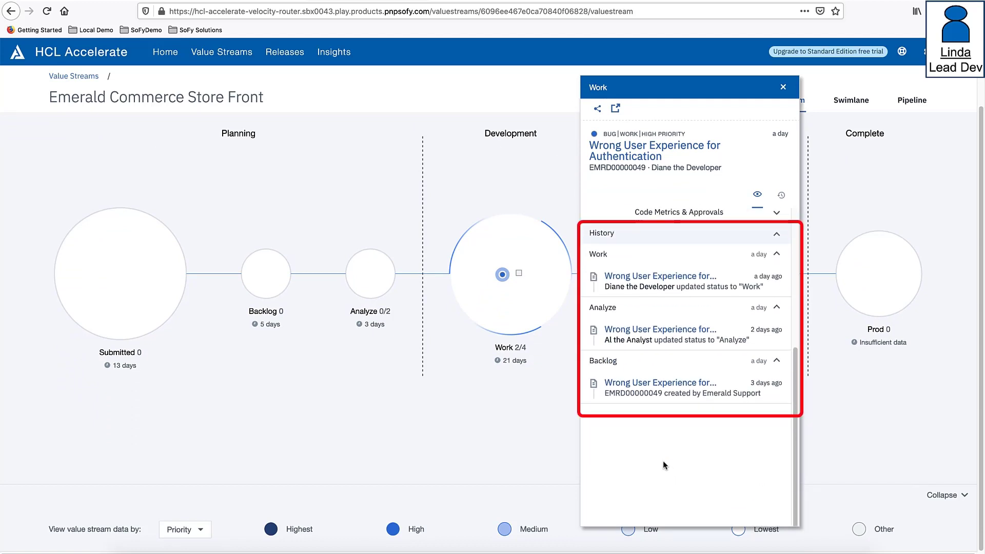
scroll(663, 461, up, 5)
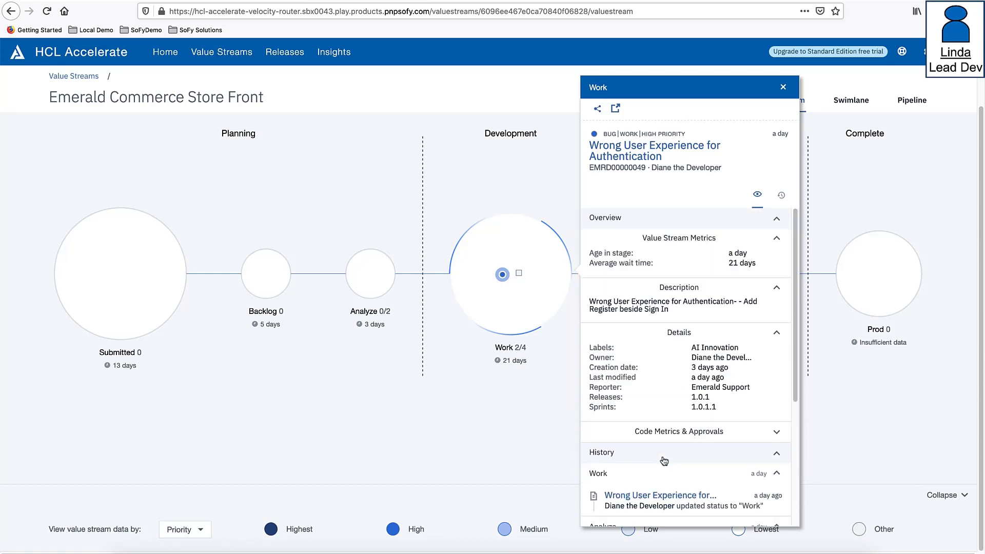
click(783, 87)
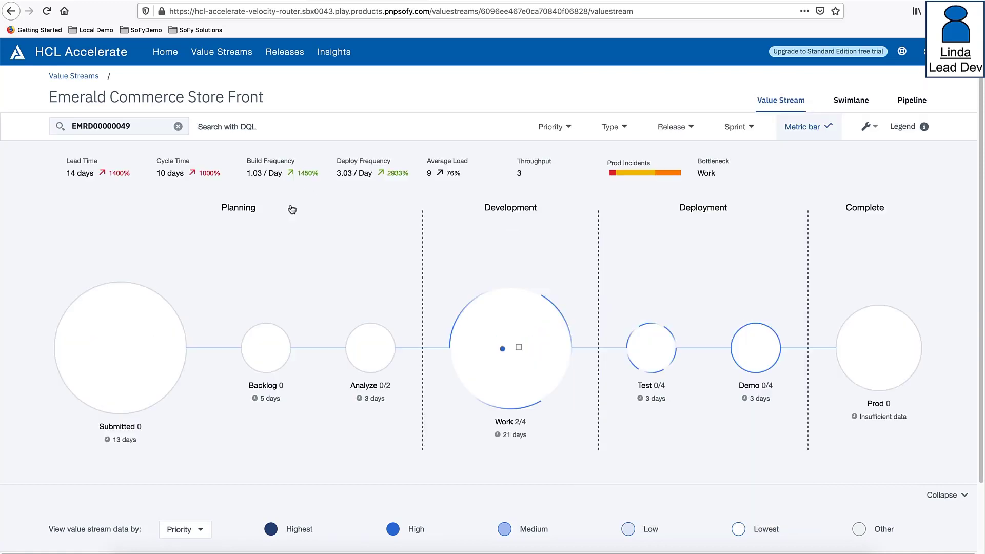
Clear the EMRD00000049 search filter and view the value stream data by Sprint
click(177, 127)
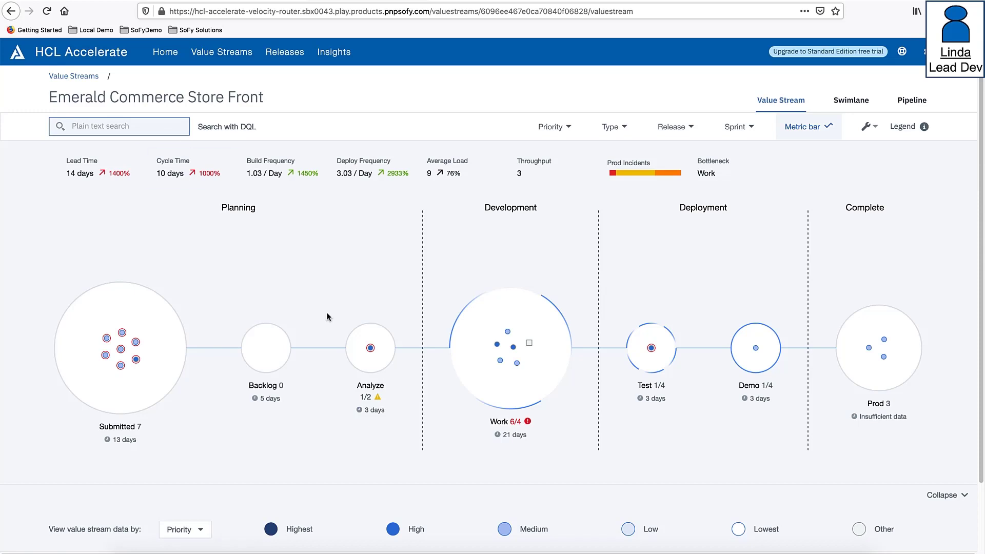
click(202, 531)
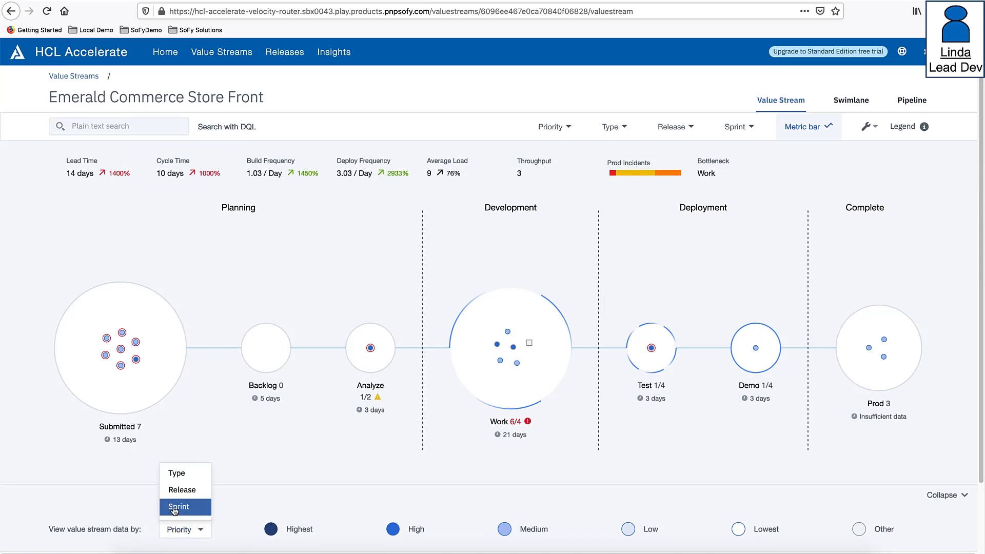
click(174, 508)
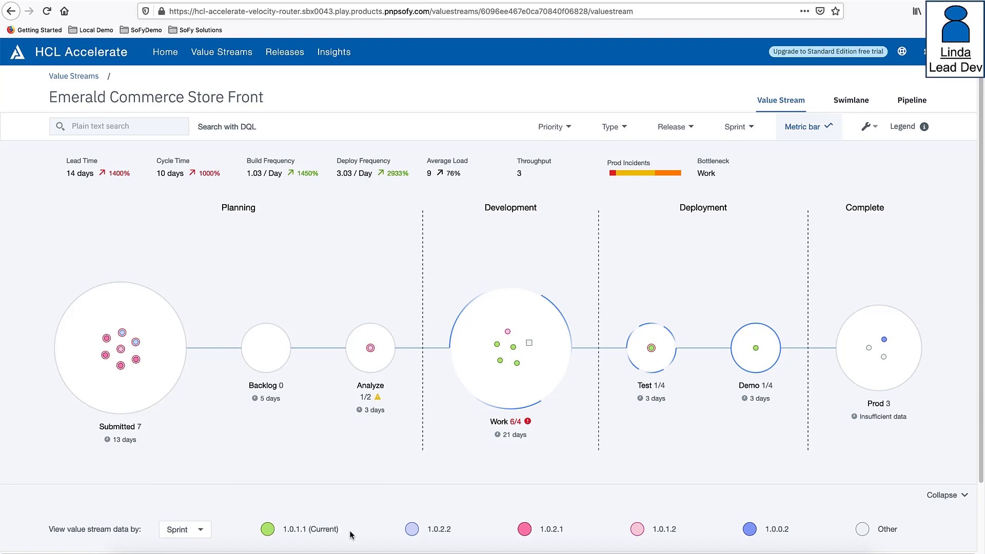
Check the release and sprint of the sprint 1.0.1.2 story in the Work stage, and close its details
click(507, 332)
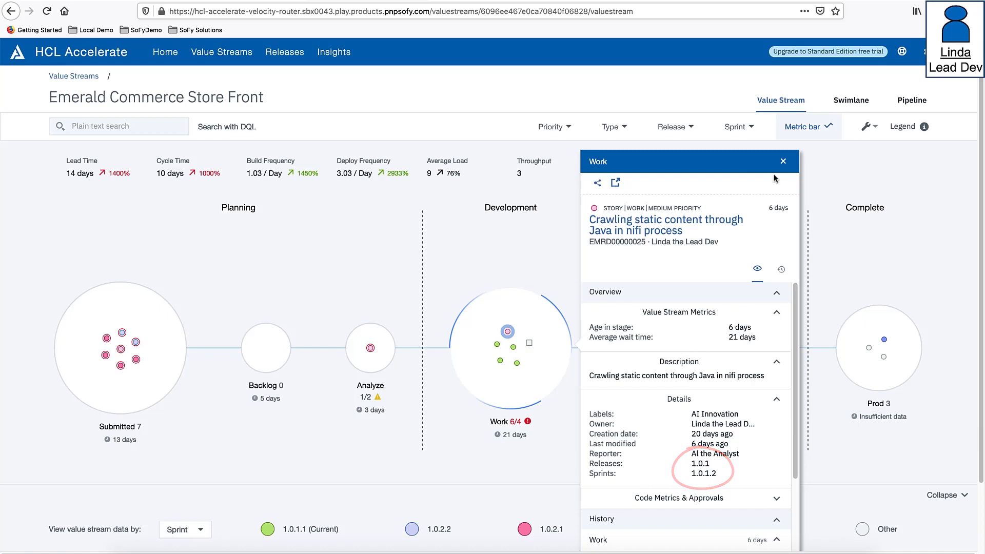
click(784, 162)
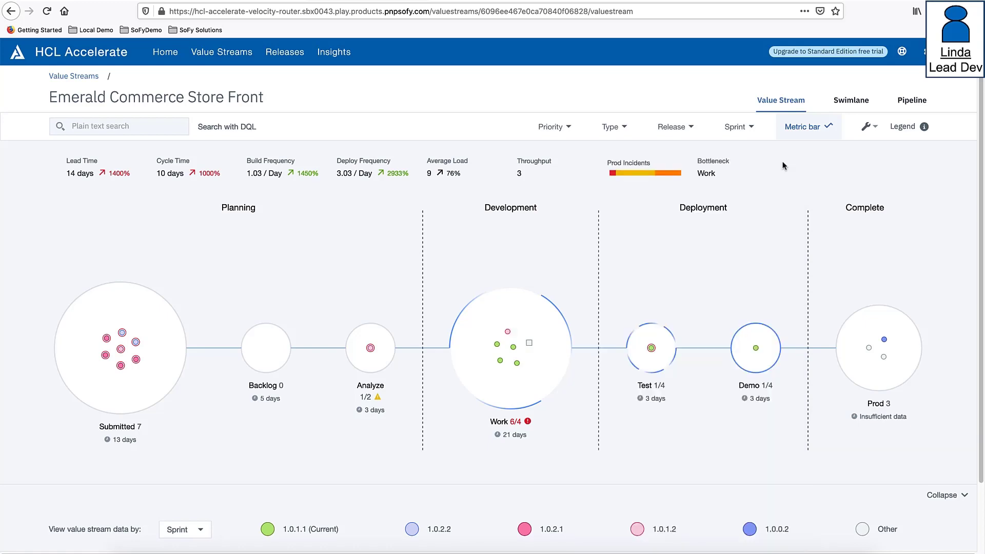
Show the value stream as swimlanes by owner, review the details of story EMRD00000025 in the Work stage, and close them
click(851, 102)
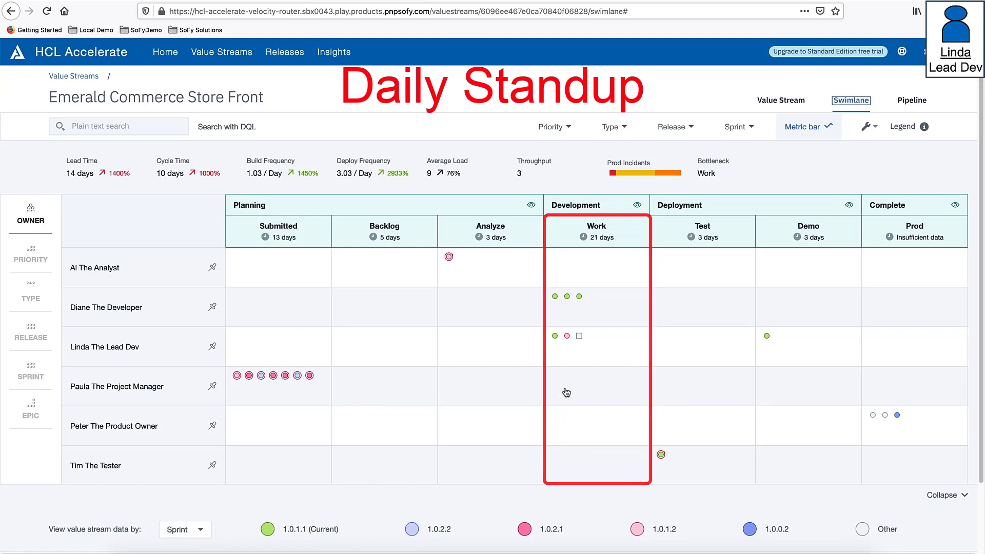
click(567, 337)
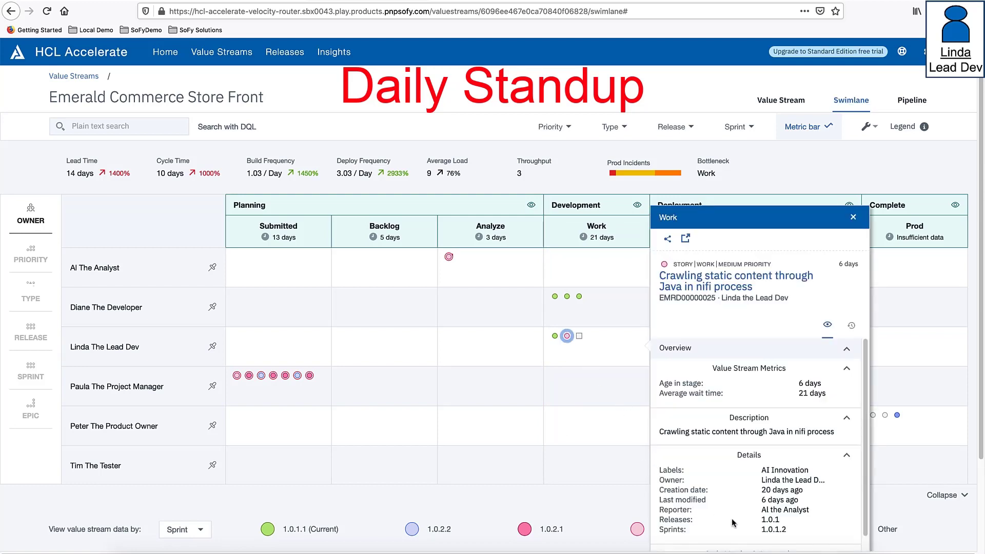
scroll(732, 523, down, 2)
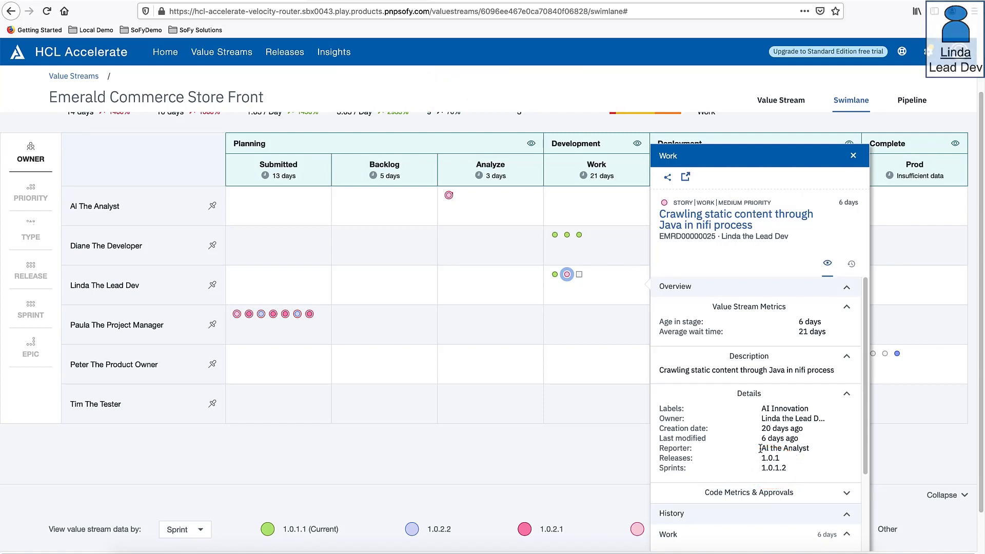
click(854, 155)
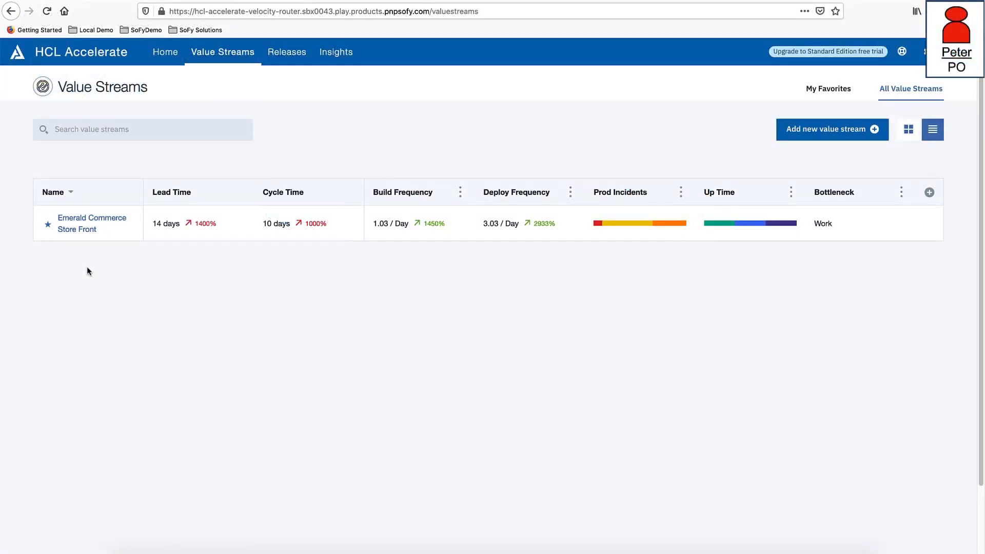
Open the Emerald Commerce Store Front value stream as swimlanes grouped by Epic, and view its data by Sprint
click(74, 219)
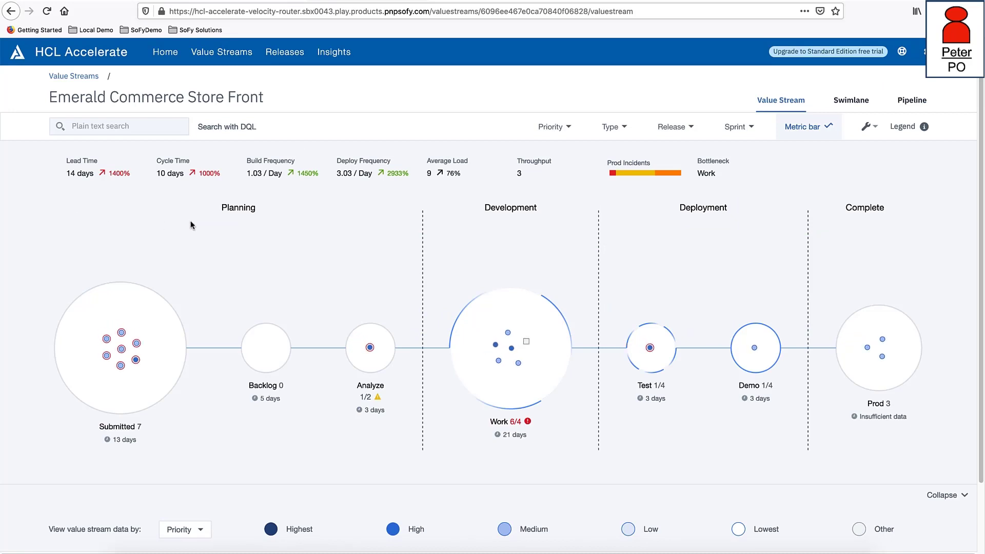
click(850, 102)
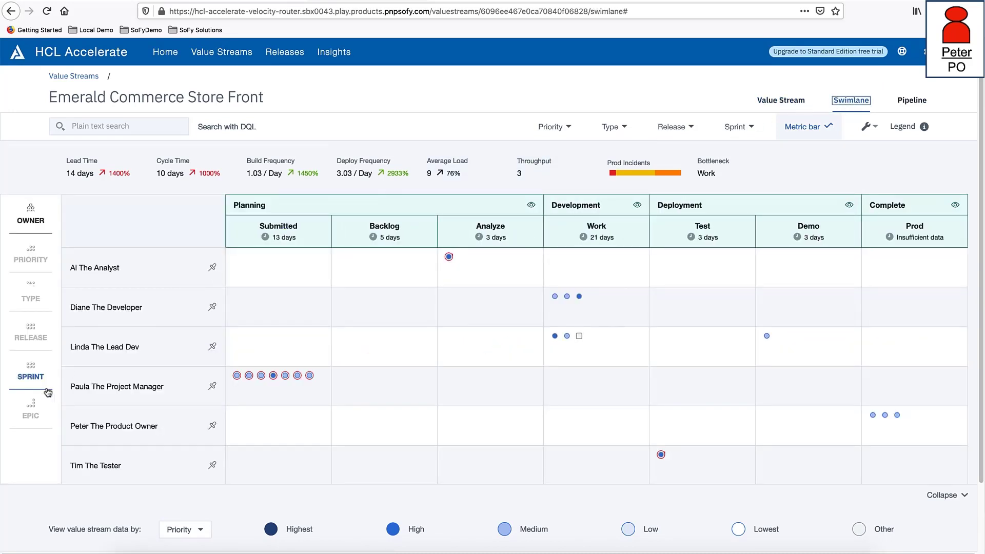
click(30, 409)
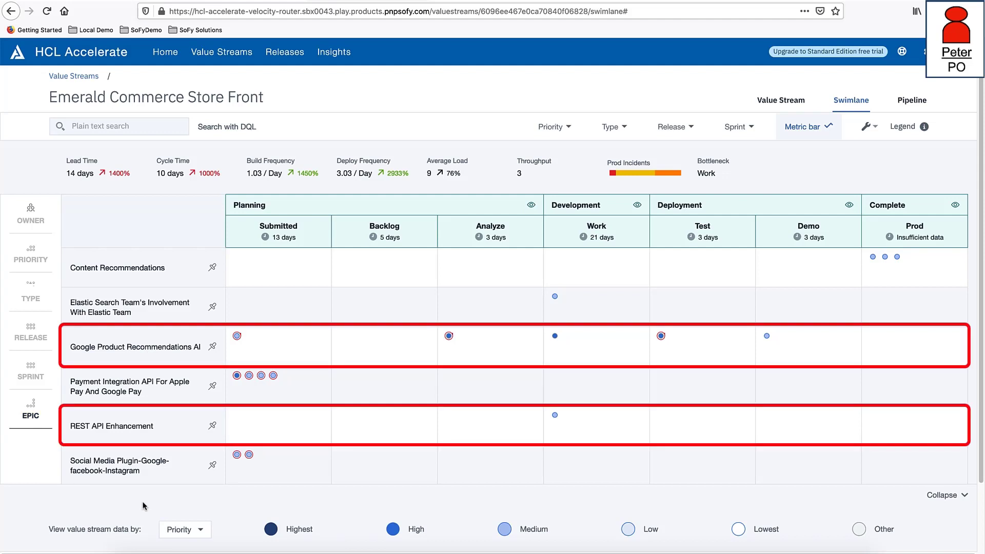
click(200, 532)
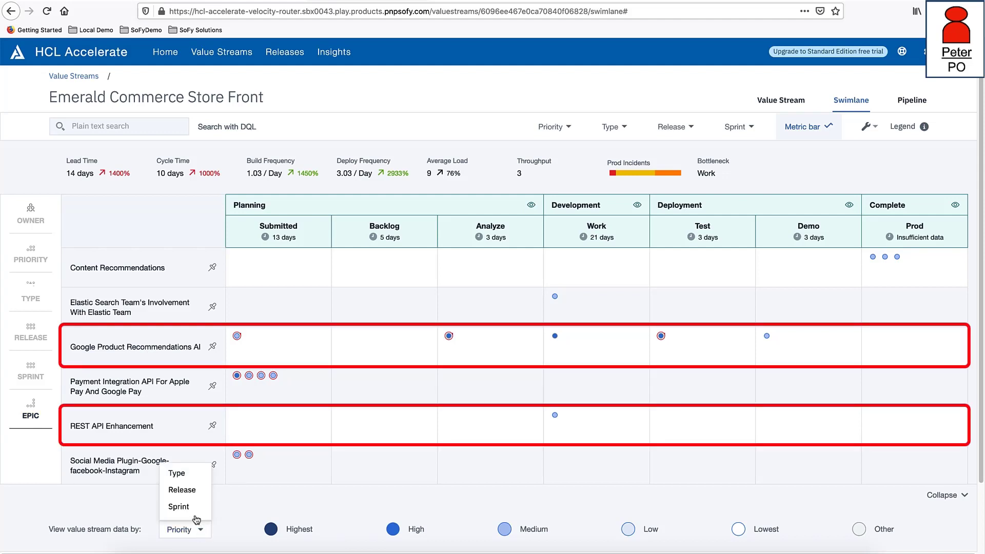
click(189, 507)
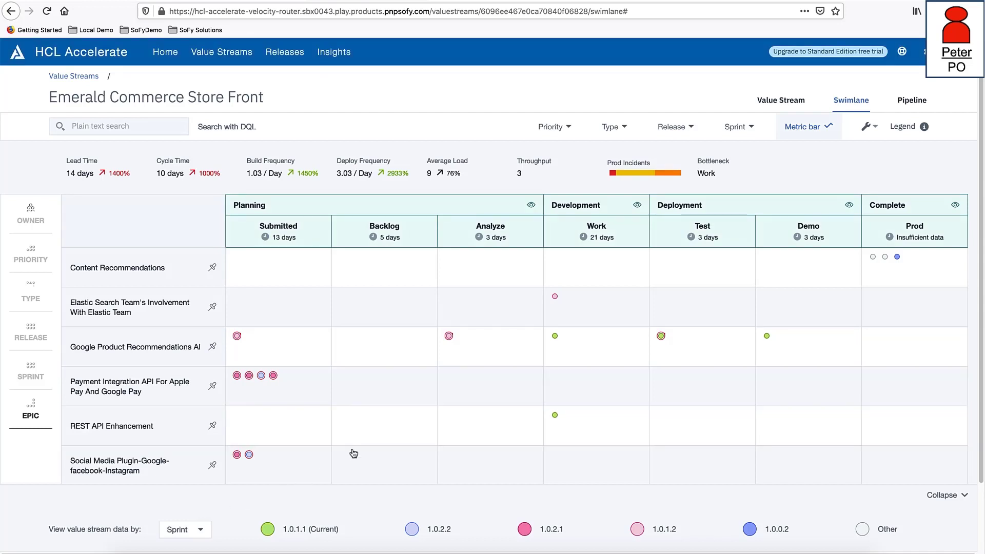
Review the Work-stage story of the Elastic Search Team's Involvement With Elastic Team epic, and close its details
click(555, 297)
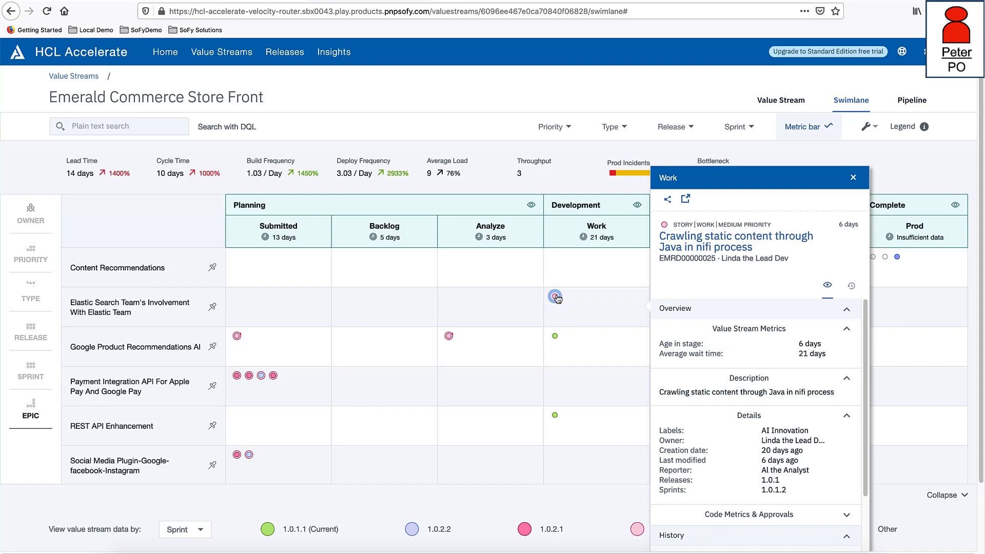
click(854, 179)
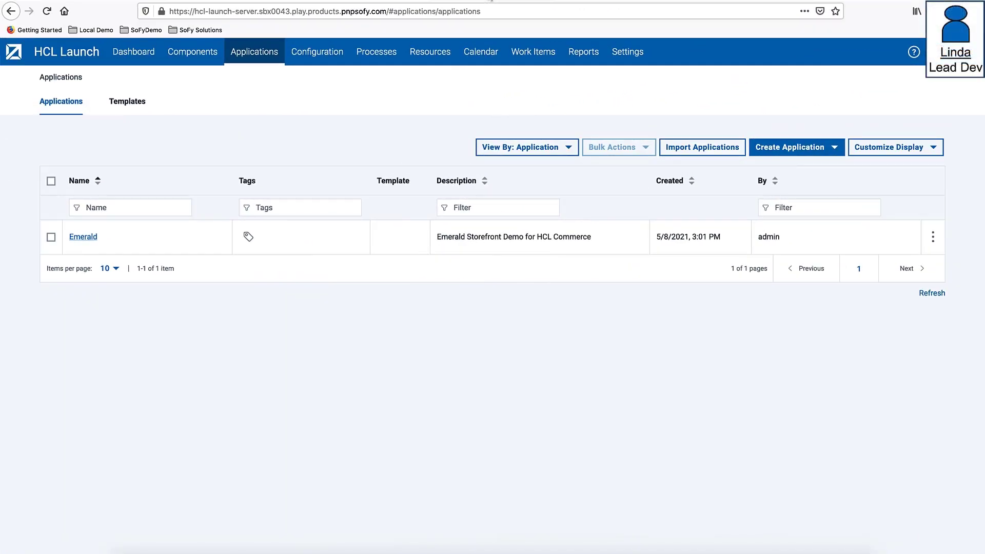
Switch to HCL Launch, open snapshot 916 of the Emerald application and check the snapshots deployed in its environments
click(77, 239)
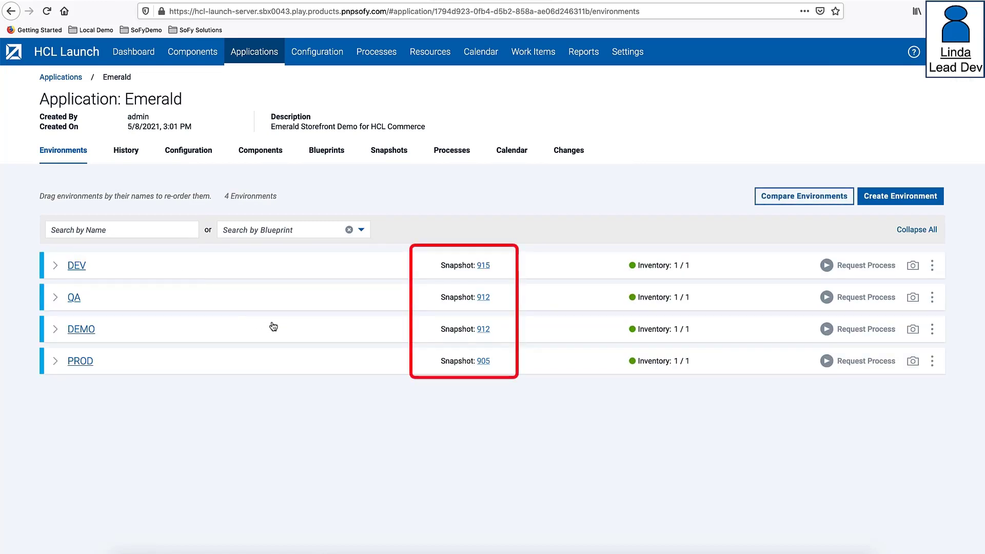
click(393, 152)
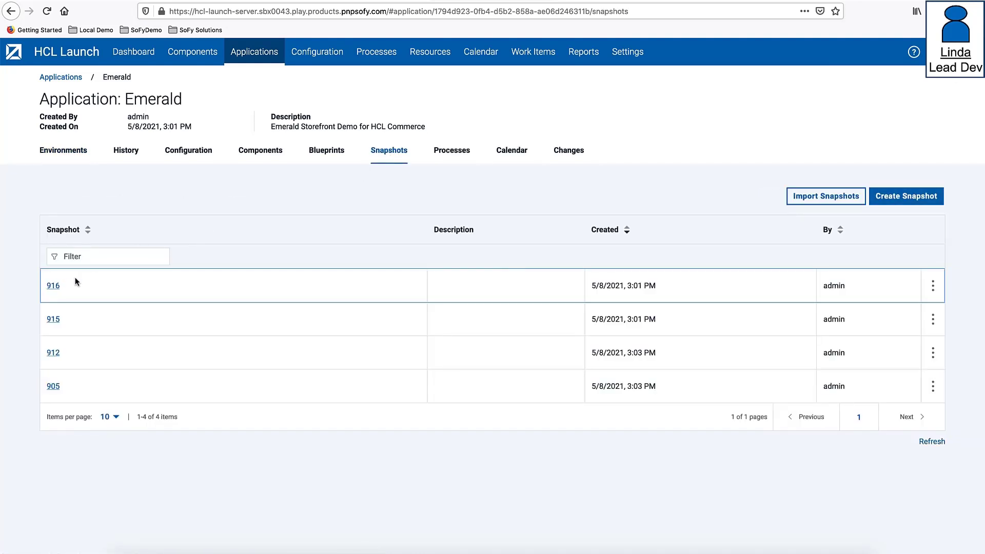
click(54, 286)
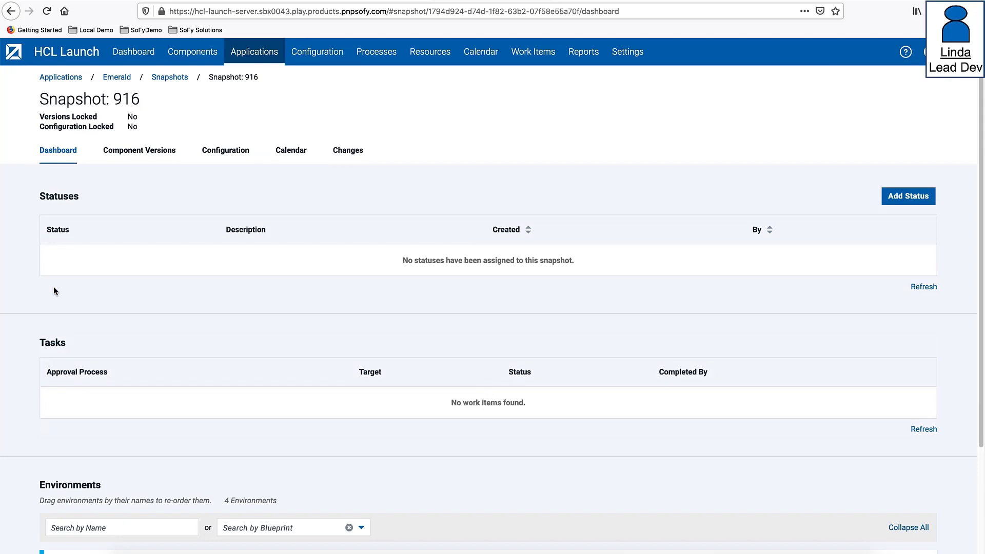
scroll(53, 291, down, 3)
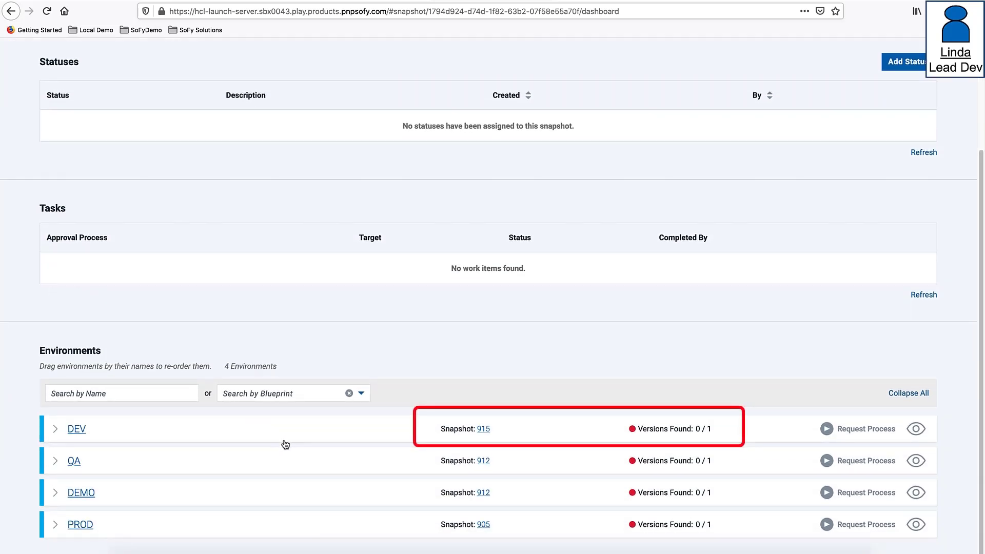
Request a deployment of Emerald to the DEV environment using the Deploy process
click(844, 430)
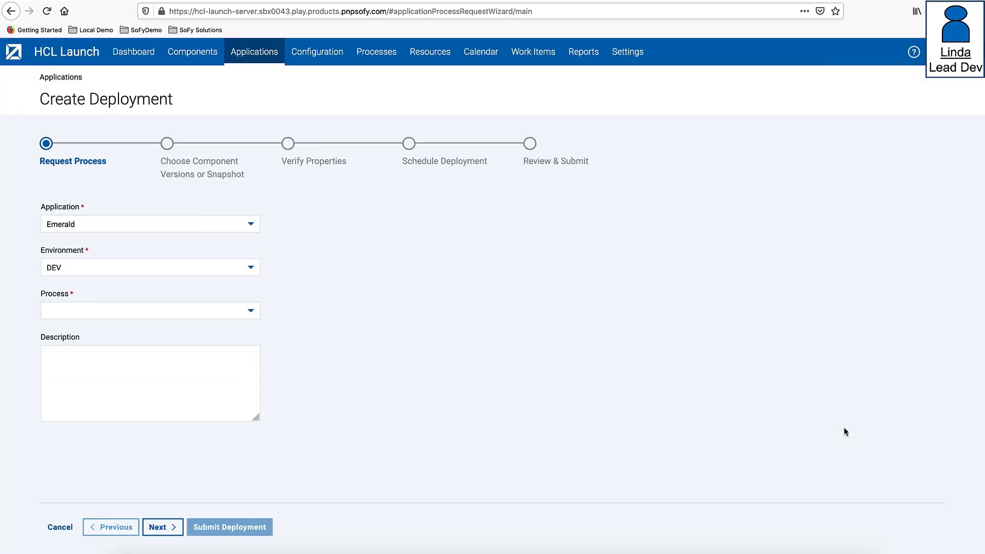
click(246, 311)
click(148, 347)
click(163, 526)
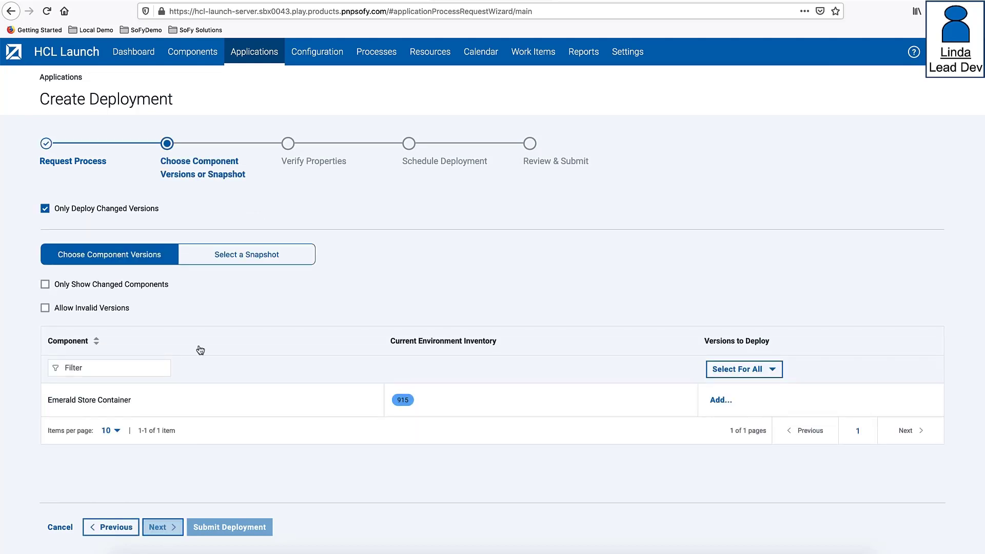
Choose snapshot 916 for the deployment, keep it set to run now, and submit it
click(230, 250)
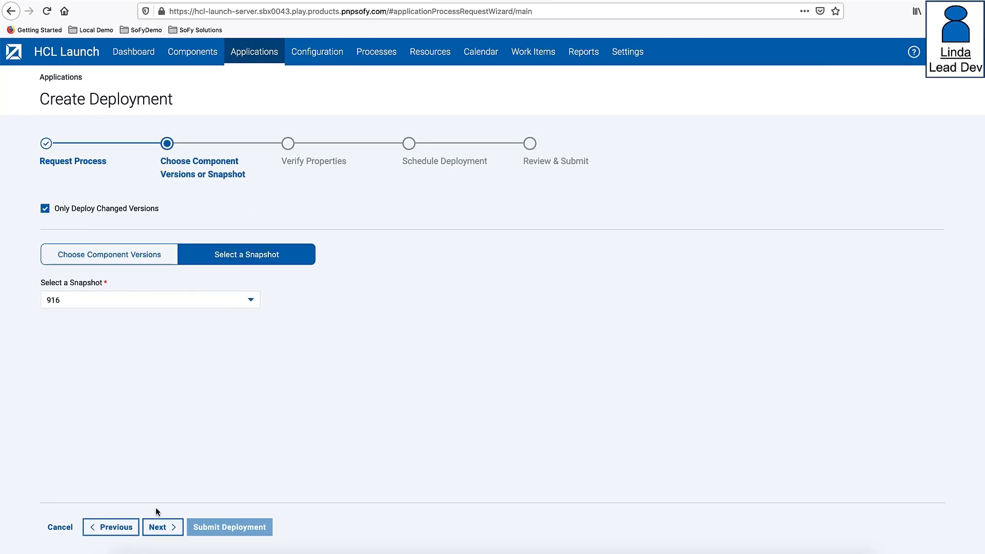
click(160, 528)
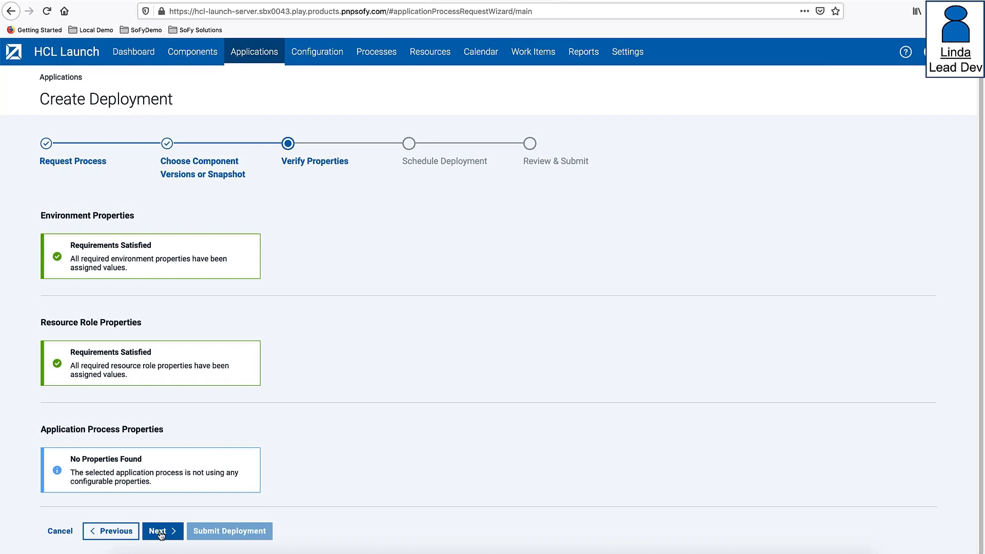
click(160, 531)
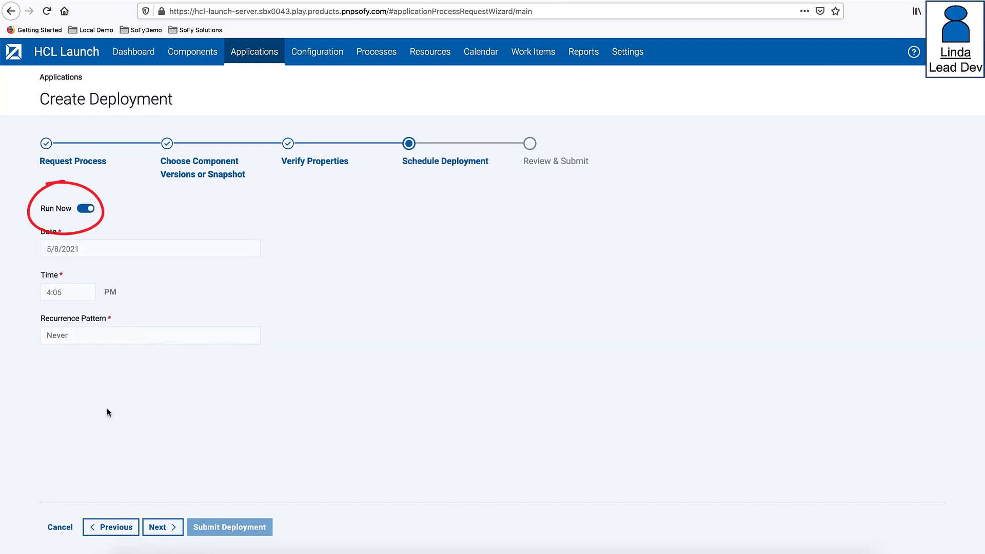
click(158, 527)
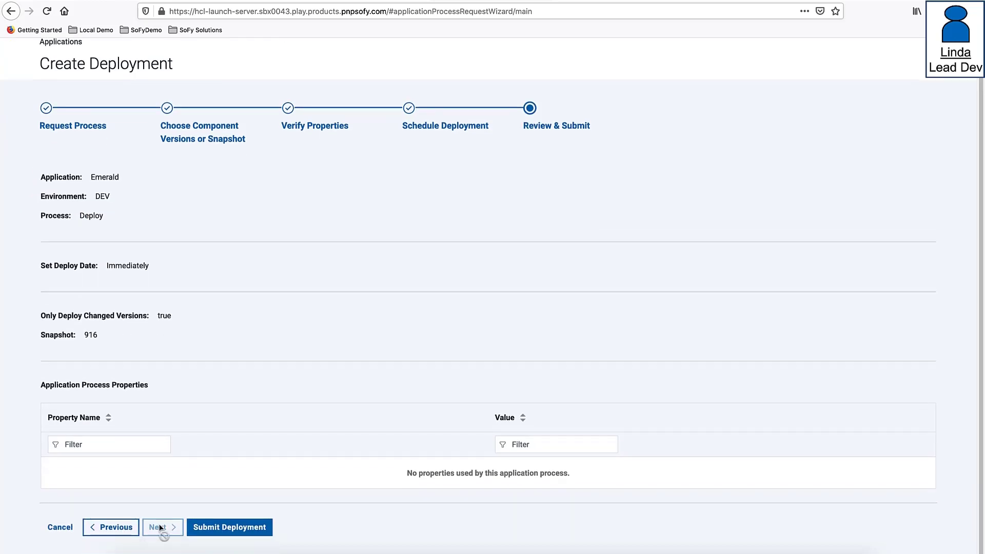
click(228, 528)
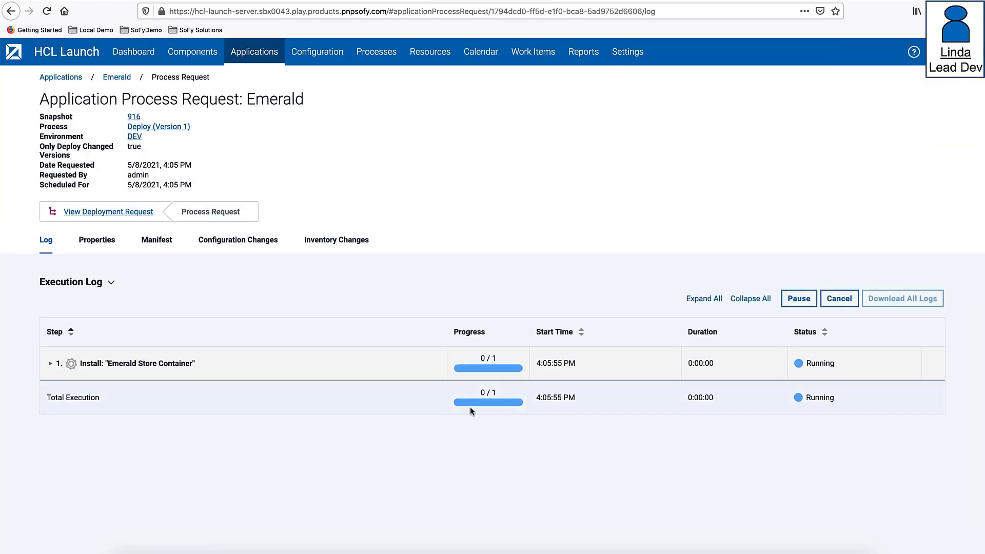
Expand the whole execution log, read the output log of the Upgrade Commerce Image step, and close it
click(704, 299)
scroll(652, 285, down, 1)
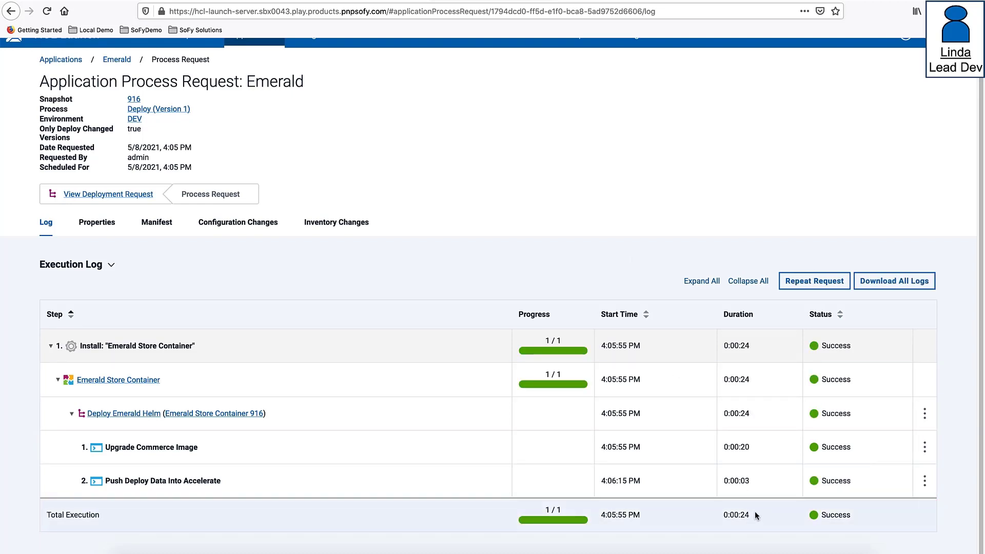
click(925, 447)
click(883, 471)
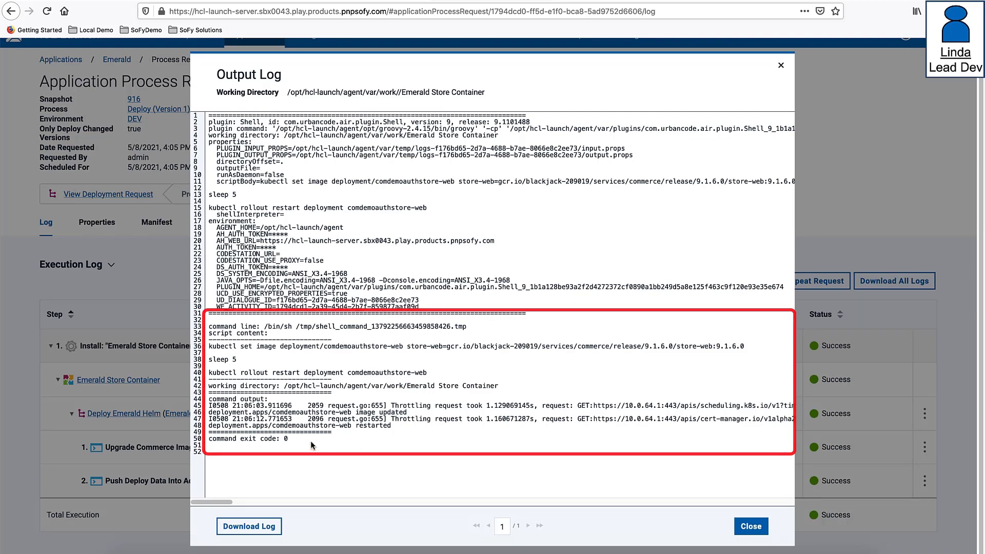
click(750, 526)
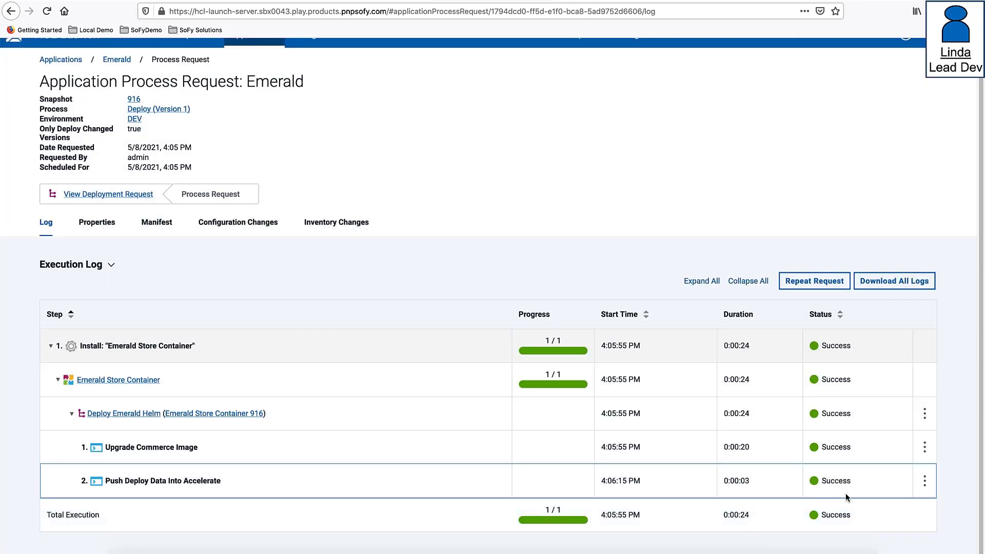
Read the output log of the Push Deploy Data Into Accelerate step and close it
click(926, 481)
click(903, 504)
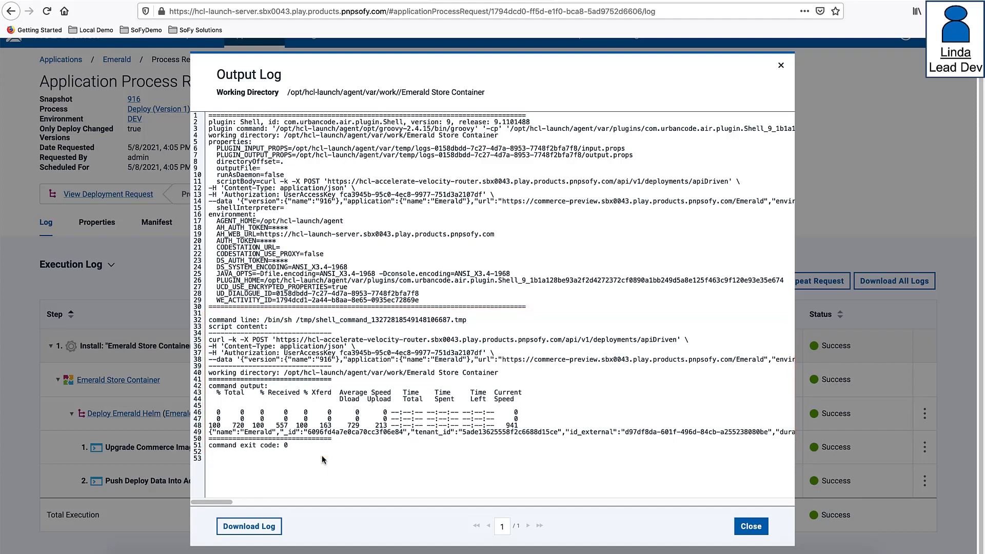
click(748, 524)
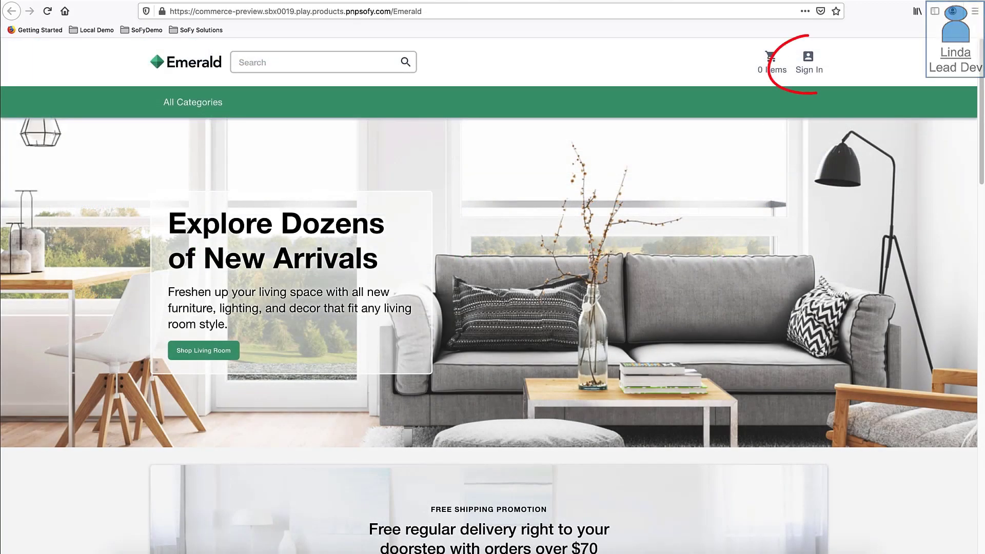
Switch to the Emerald storefront preview and reload its home page
click(47, 11)
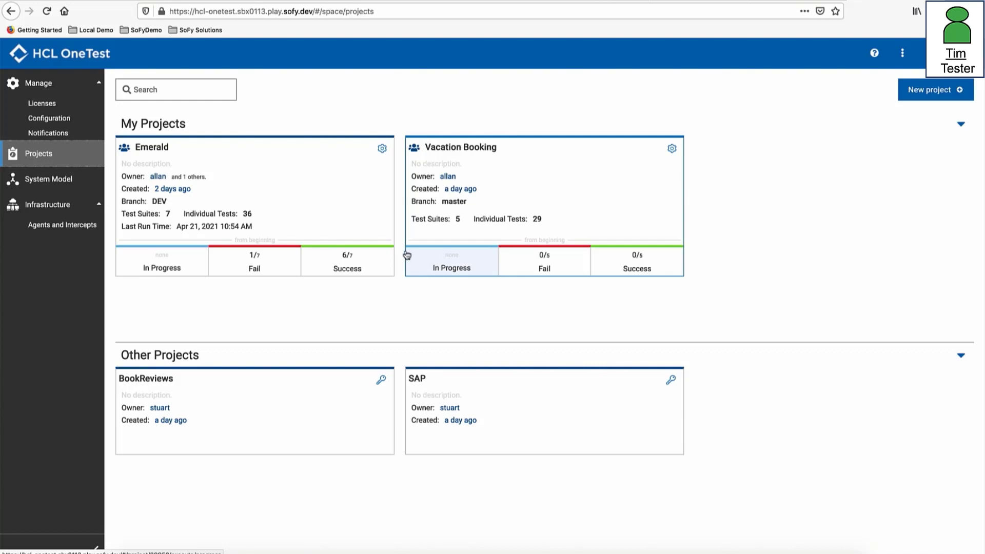
Switch to HCL OneTest, open the Emerald project and display its test results
click(136, 148)
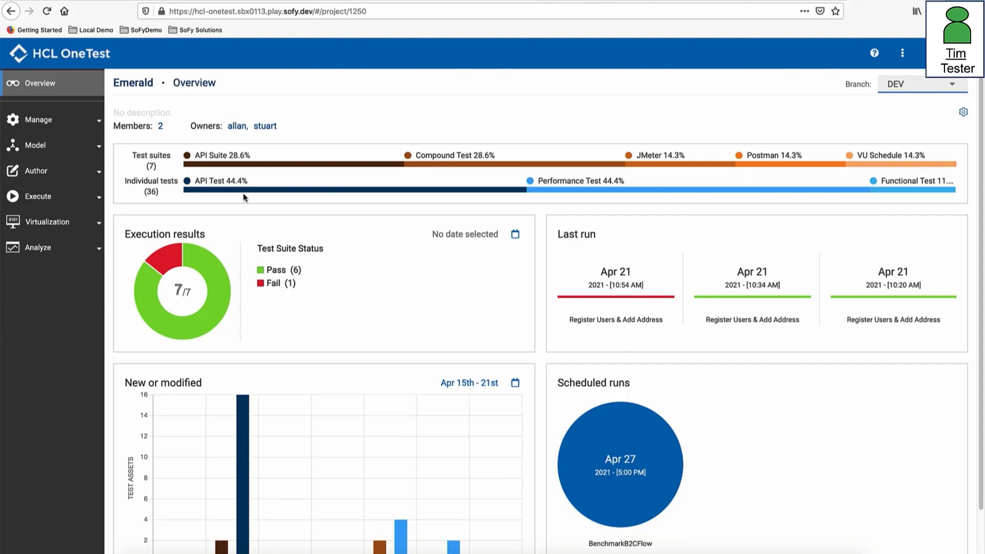
click(38, 248)
click(39, 267)
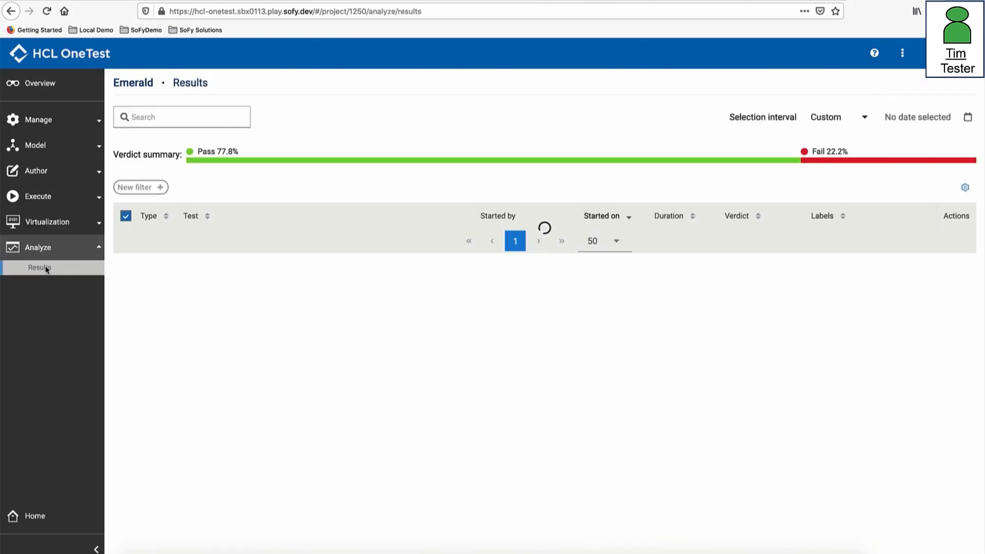
Open the functional test report of the newest Register Users & Add Address result and expand its Register User test
click(230, 241)
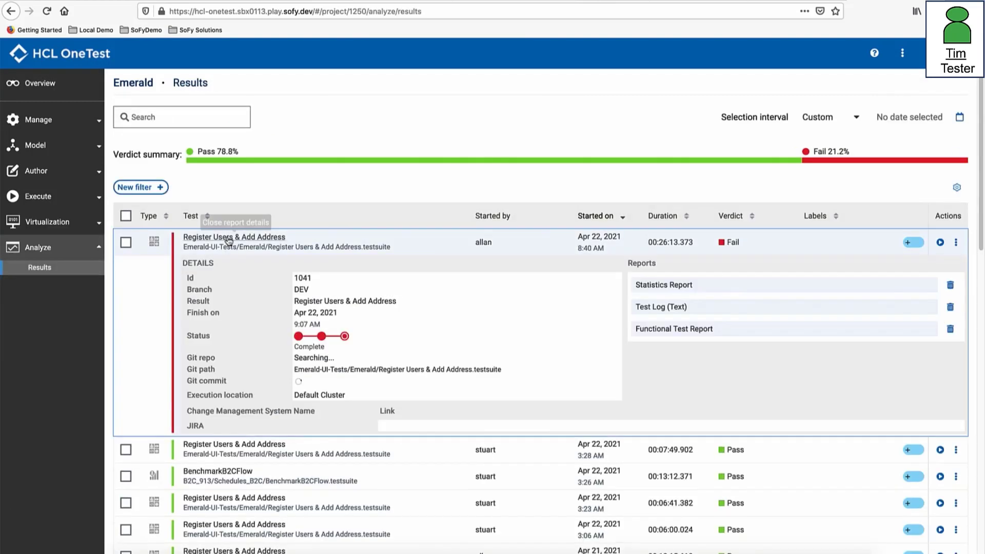
click(642, 330)
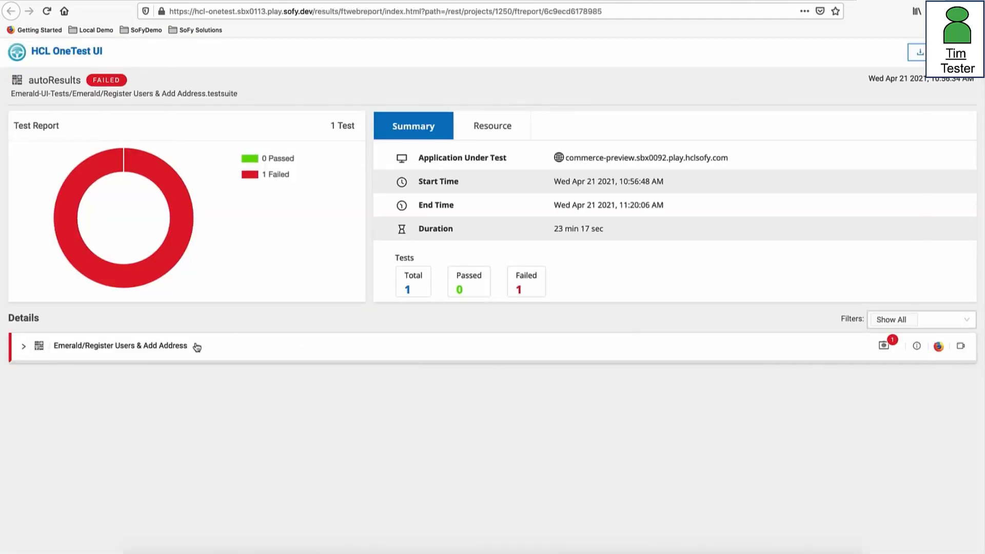
click(23, 346)
click(40, 383)
Review the recorded Register User steps from Sign In / Register through entering the first name
scroll(125, 318, down, 3)
click(122, 340)
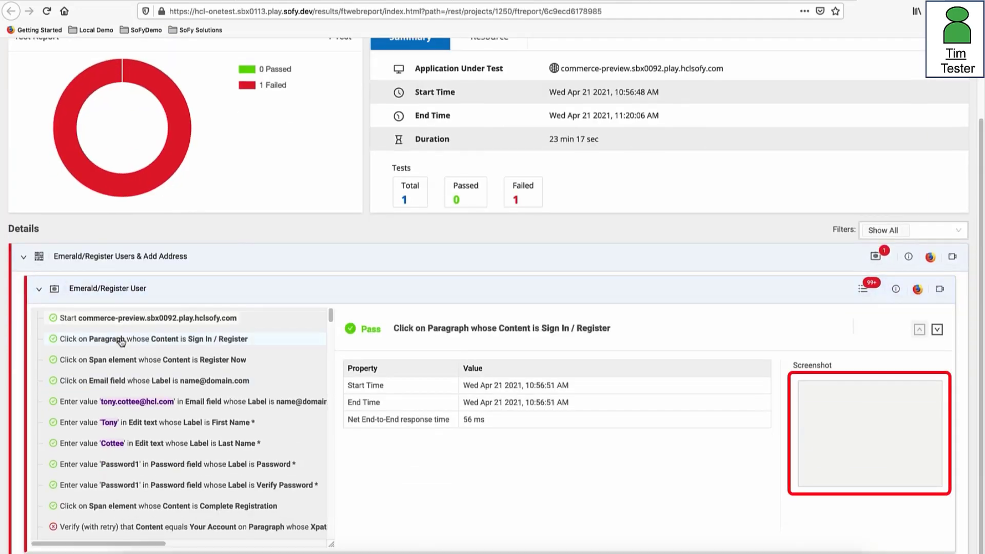
click(116, 362)
click(112, 383)
click(114, 405)
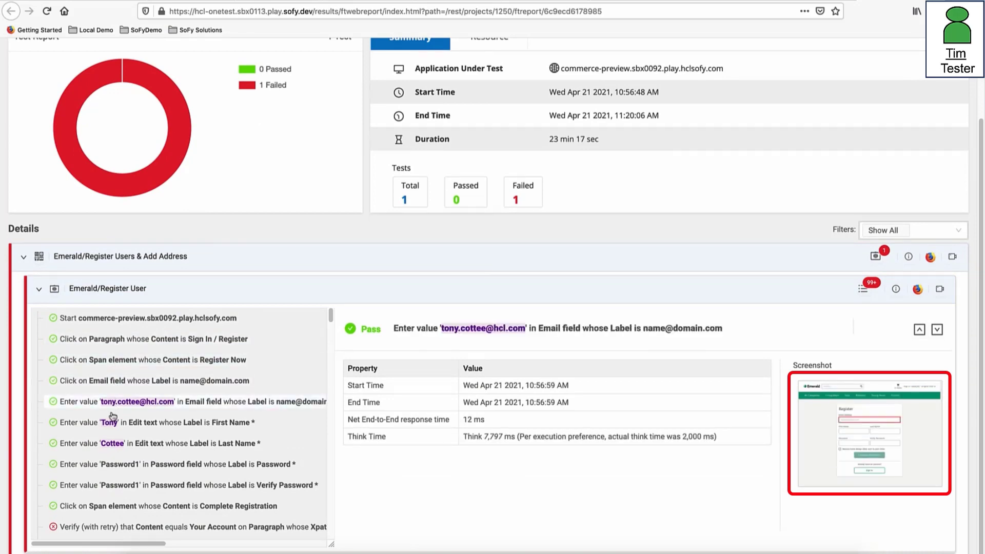
click(114, 425)
Inspect the failed Your Account verification step, enlarge its screenshot, and close the enlarged view
click(112, 527)
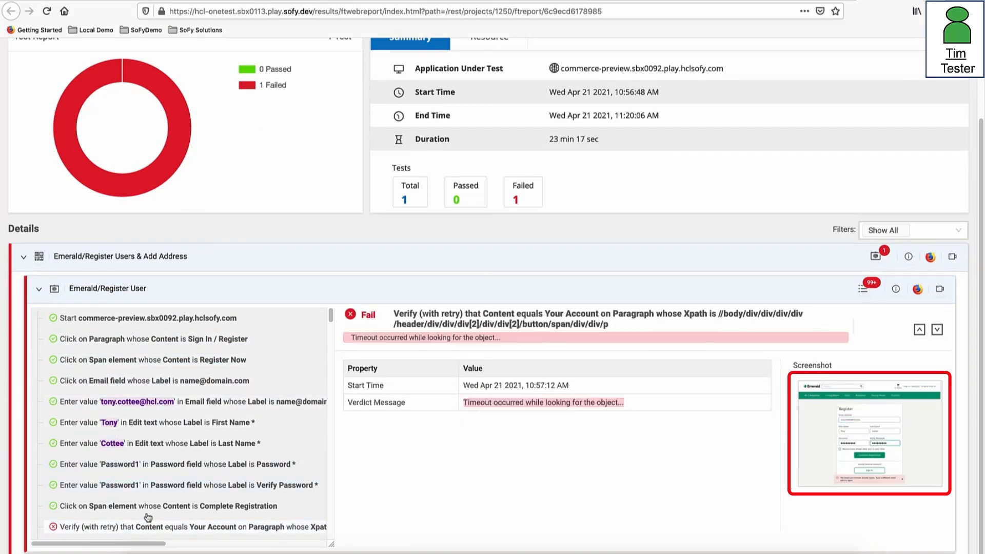
click(861, 420)
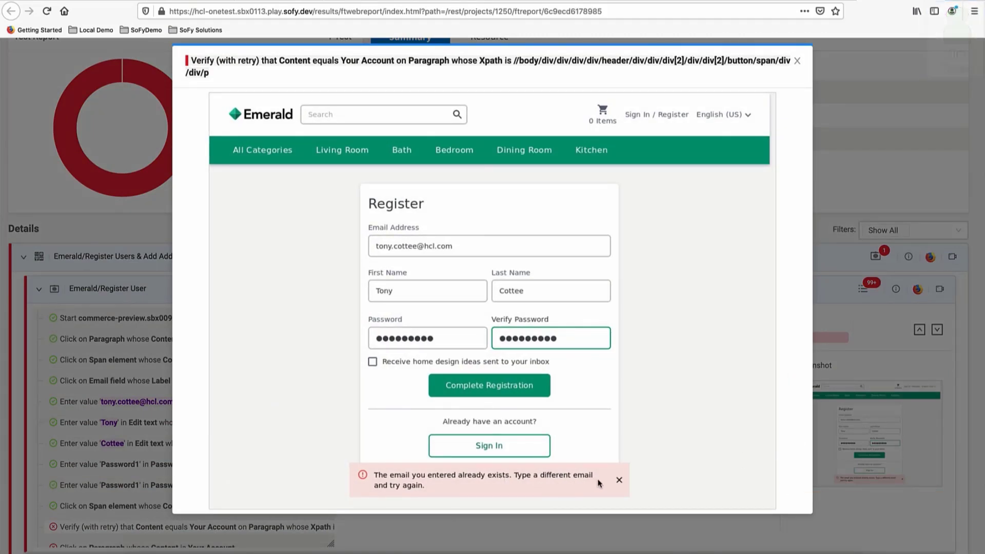
click(798, 62)
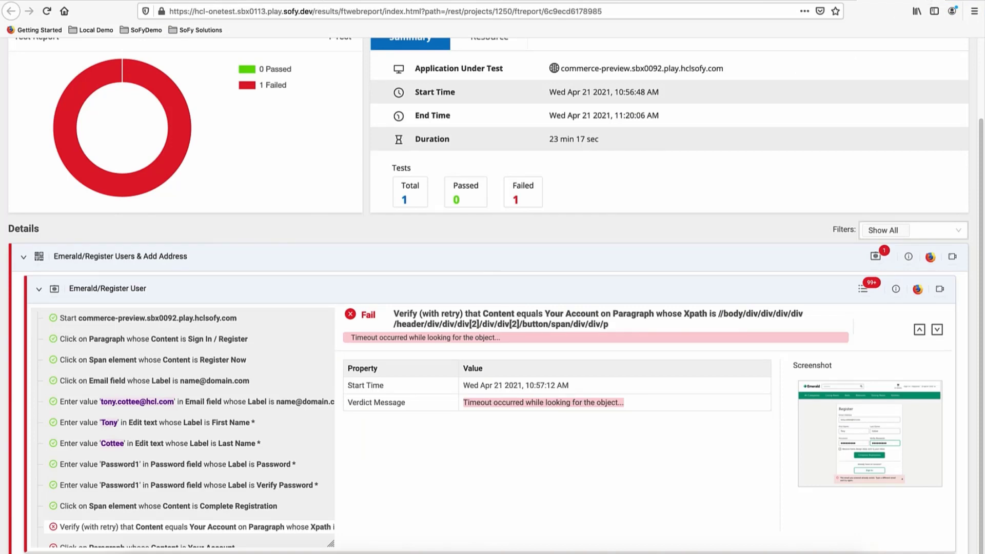
Leave the test report and display the Emerald project's datasets
key(alt+Left)
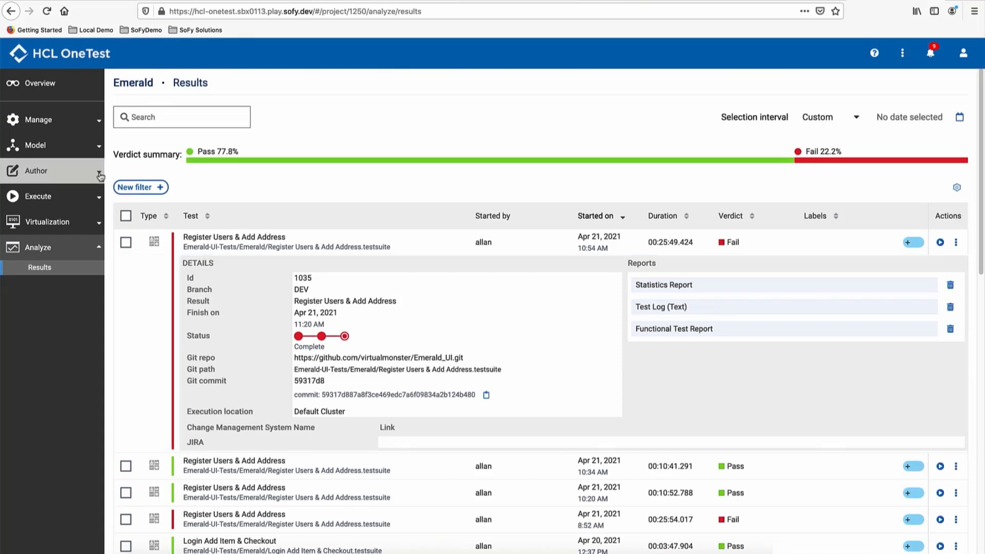
click(100, 174)
click(46, 194)
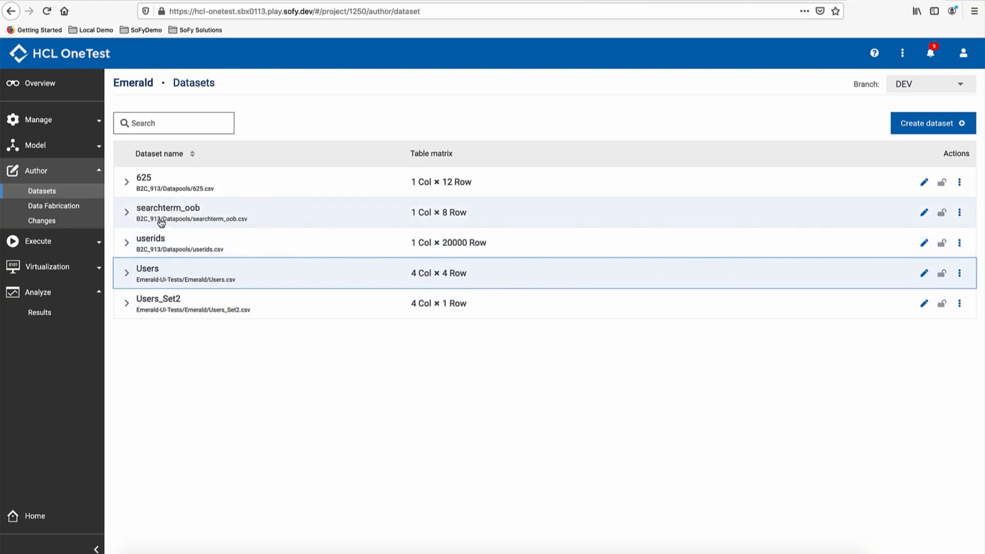
Go to Data Fabrication for the Emerald project and open the User schema
click(61, 211)
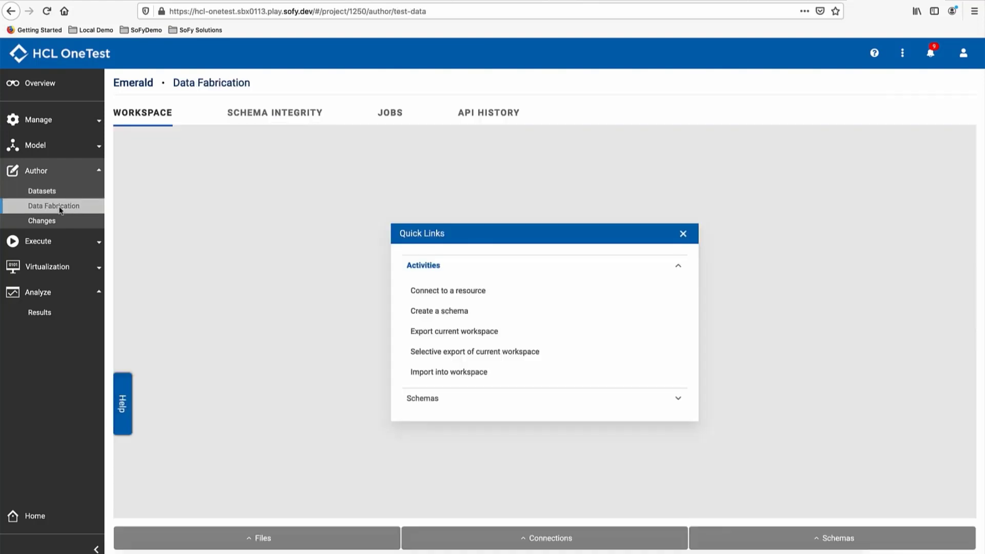
click(676, 402)
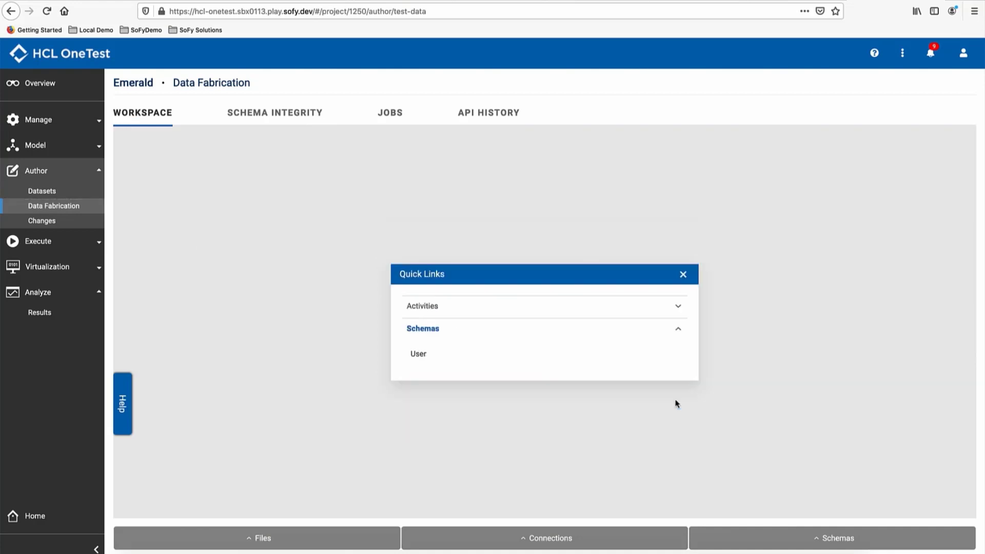
click(423, 354)
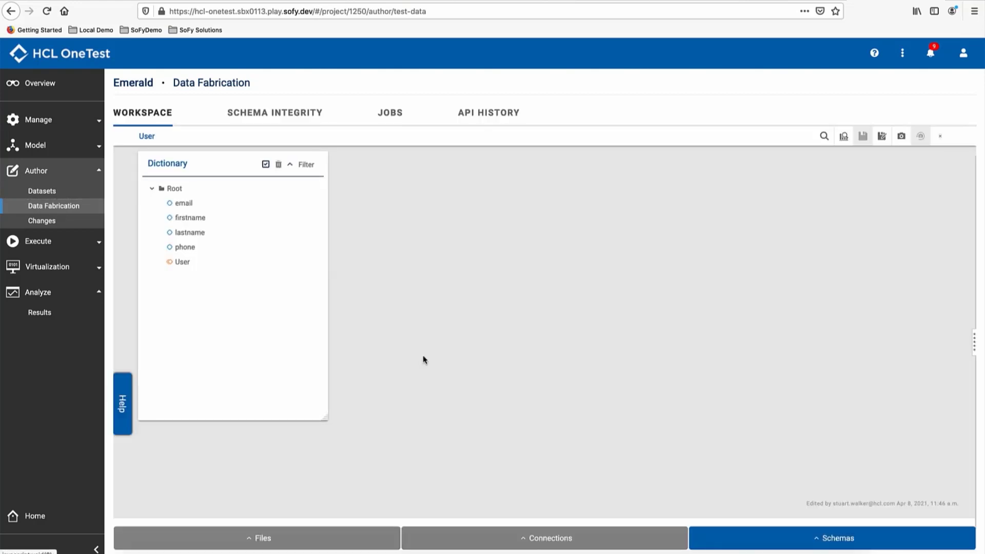
Display the User group's properties, and review the value restrictions of the firstname item
click(185, 264)
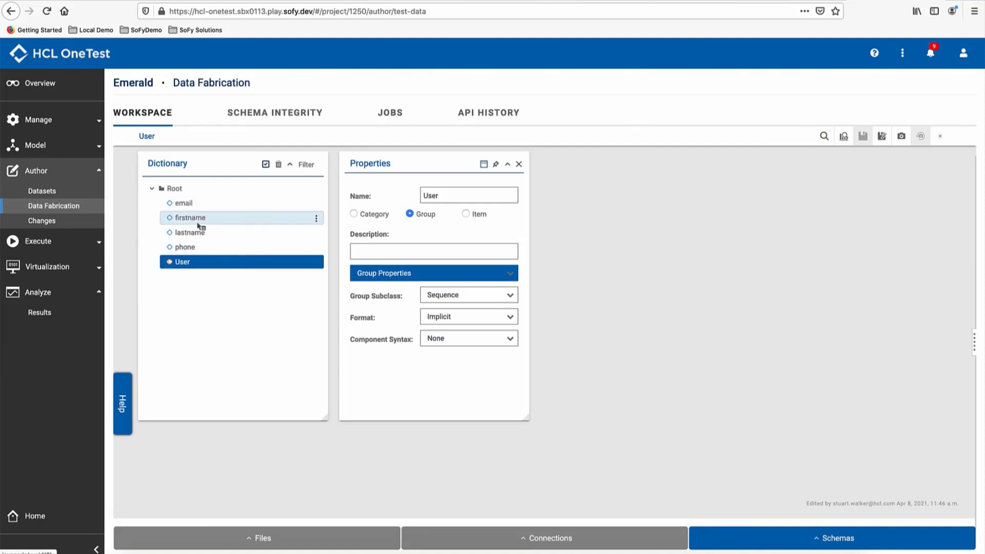
click(200, 219)
click(510, 274)
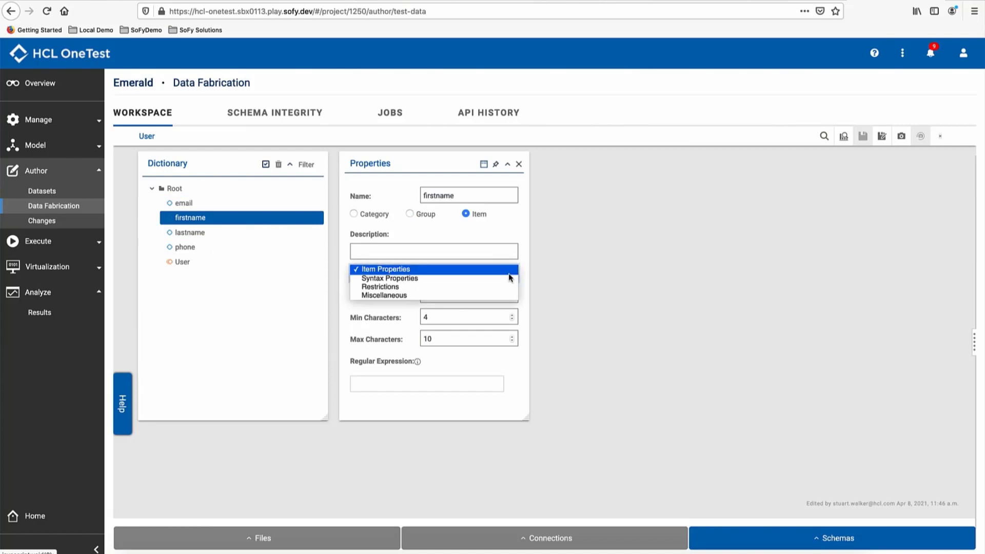
click(455, 287)
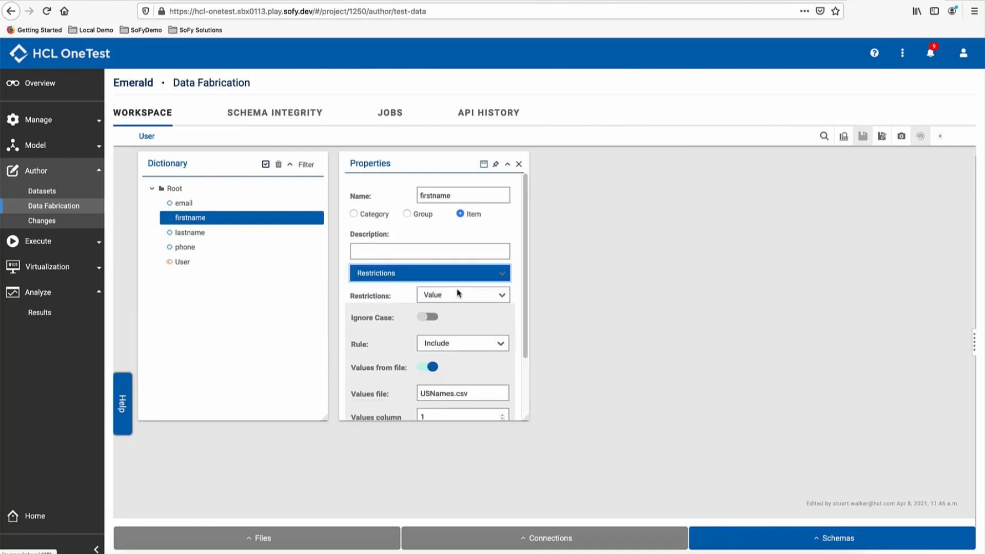
drag(525, 312, 526, 375)
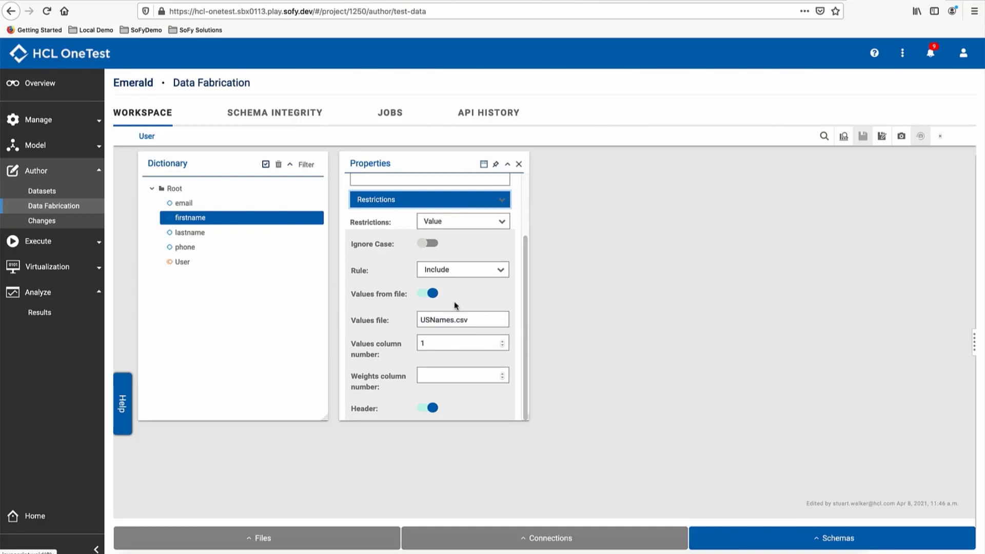
Review the value restrictions of the lastname item, including its values file and column number
click(185, 233)
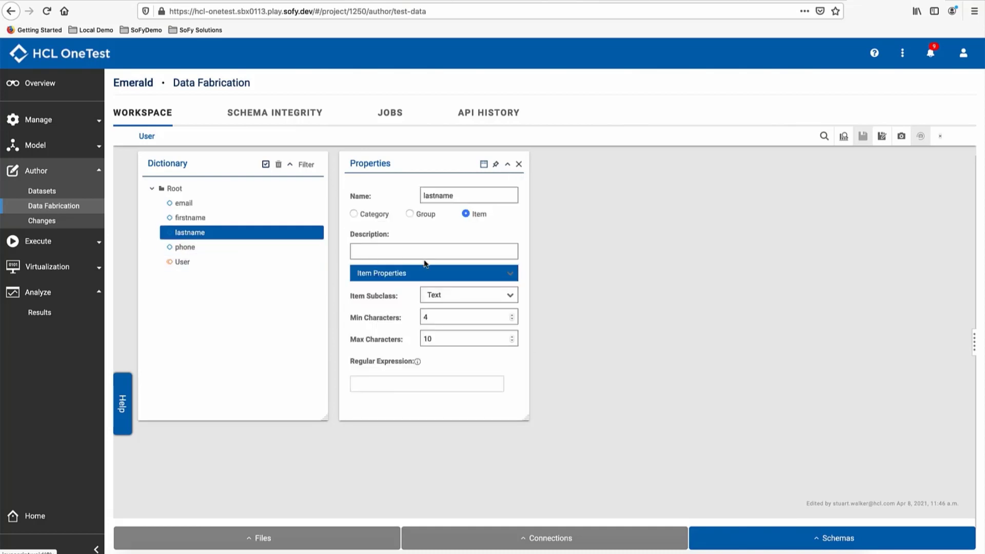
click(511, 274)
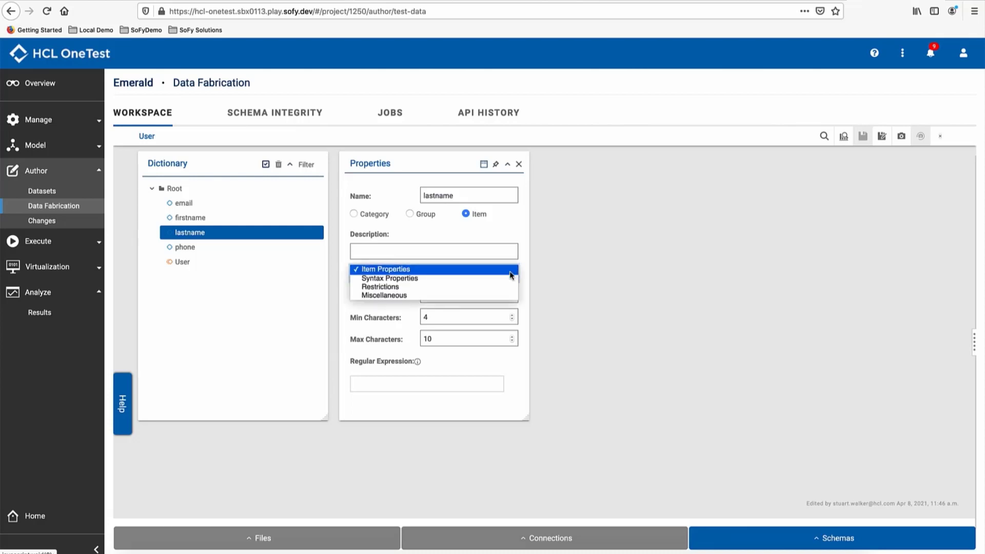
click(451, 287)
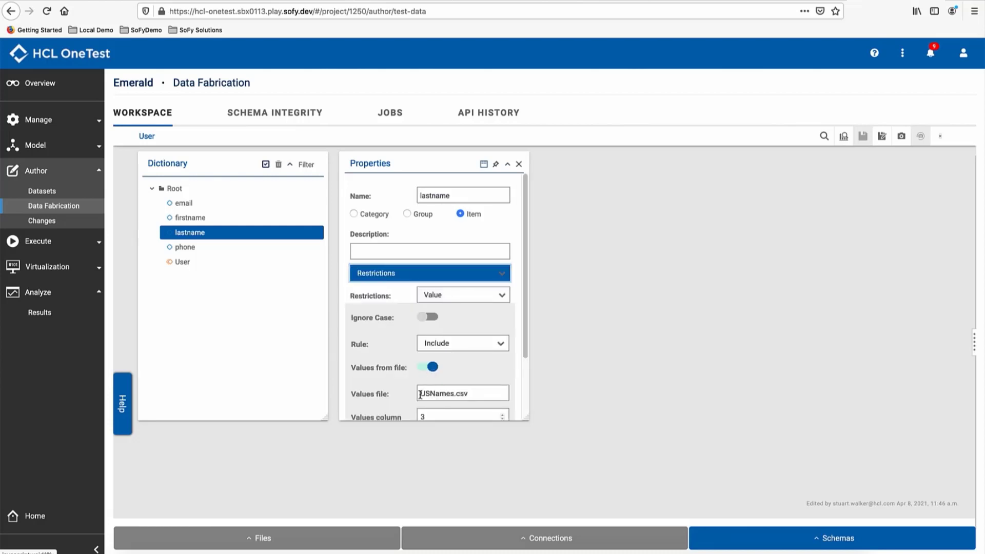
scroll(418, 392, down, 2)
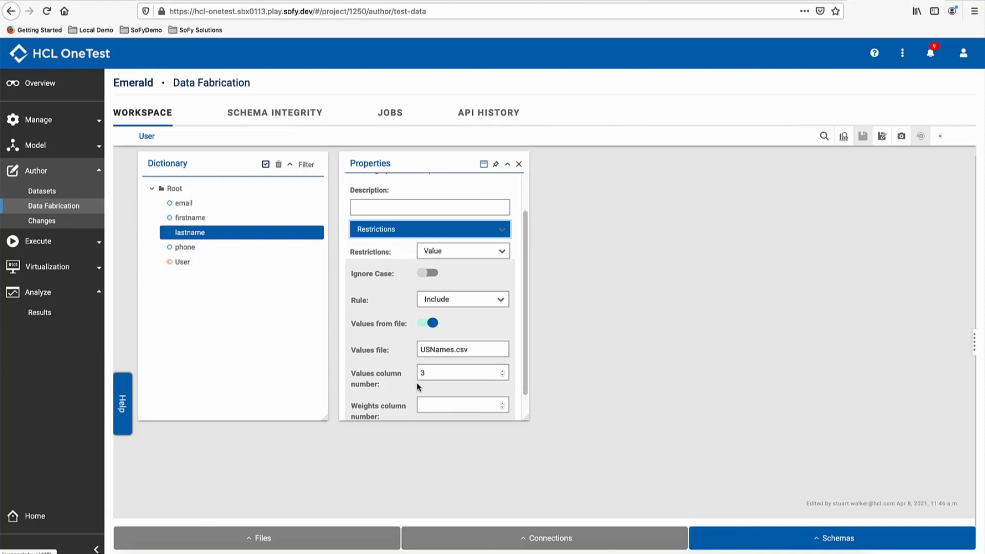
Review the item properties of phone and email, and close the properties view
click(183, 249)
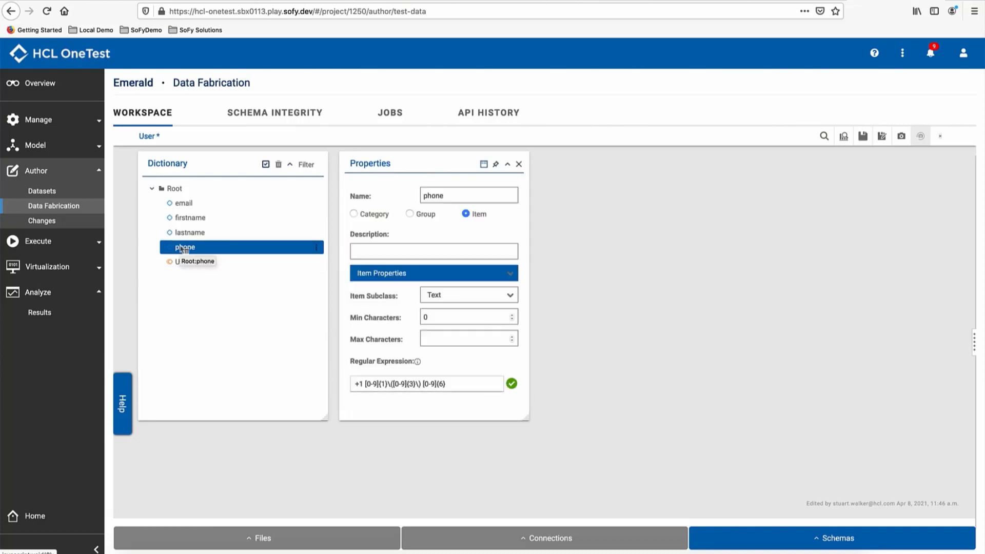
click(188, 207)
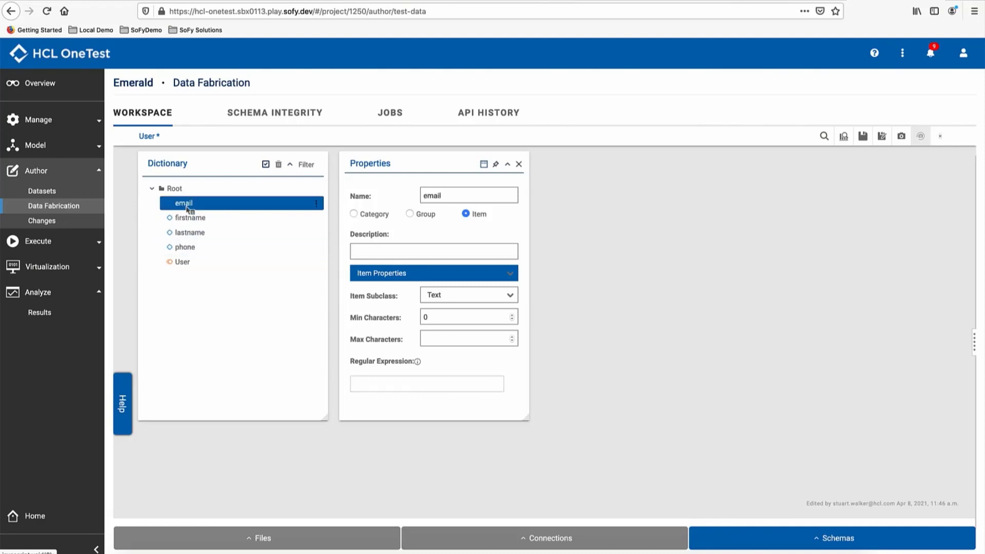
click(519, 164)
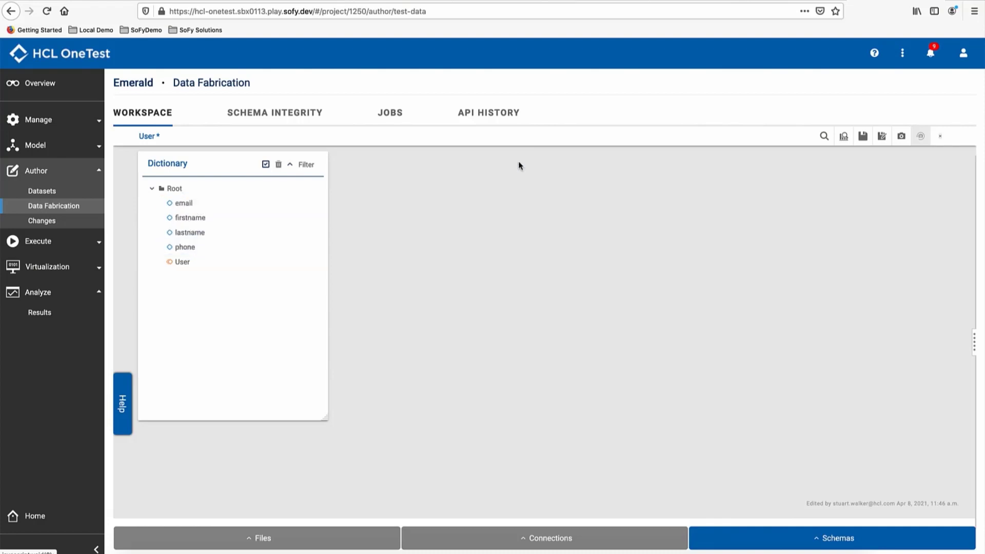
Show the structure of the User group, read the rule that builds the email value, and close the Rule Editor
click(184, 263)
click(318, 263)
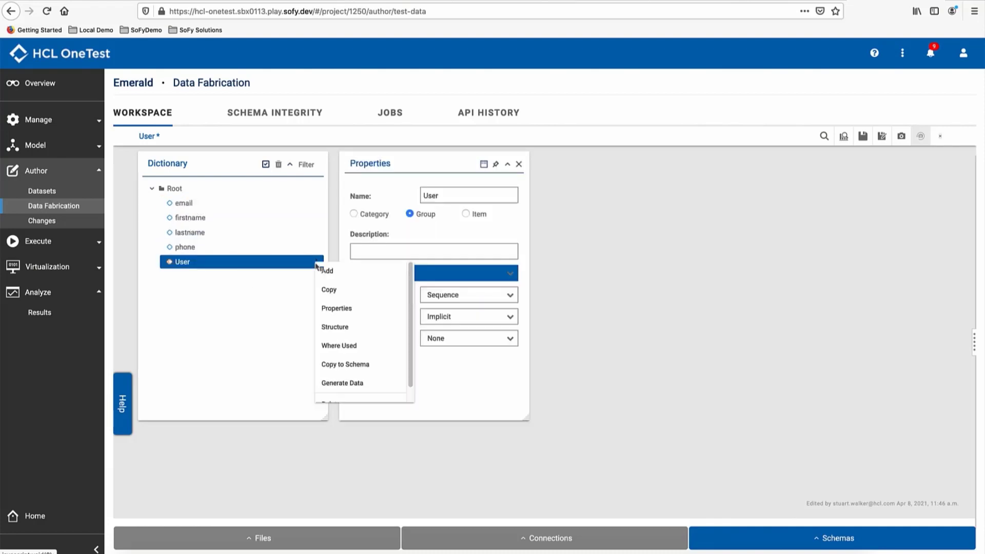
click(335, 327)
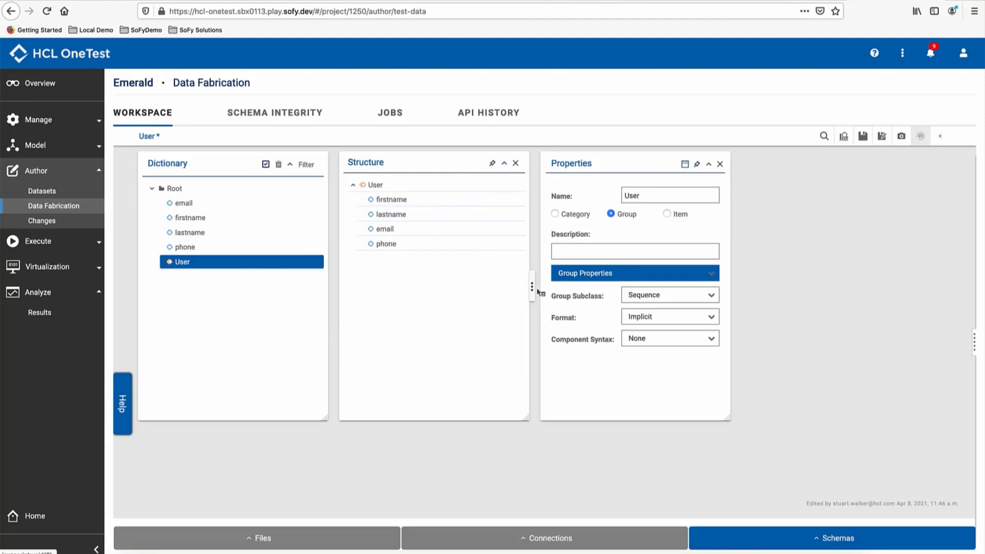
click(469, 227)
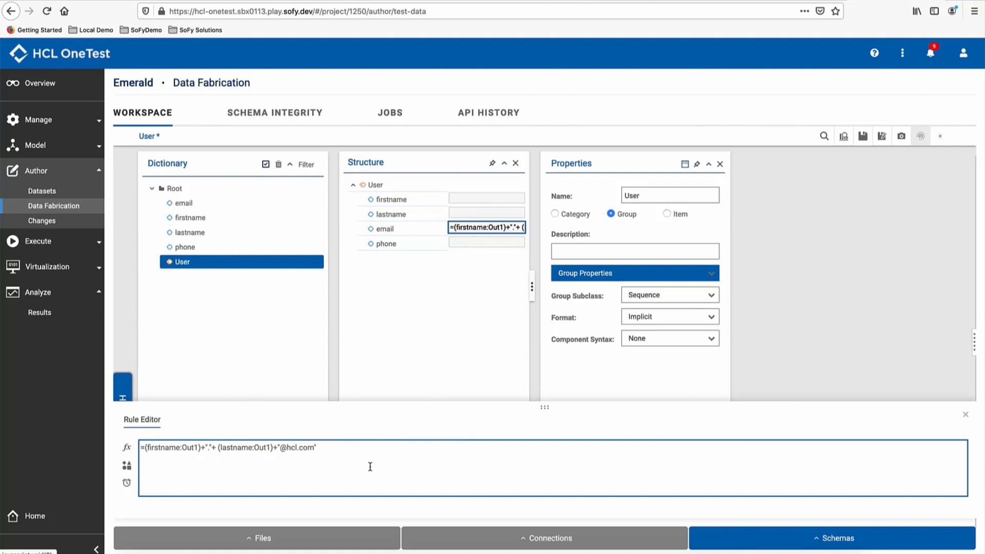
click(965, 414)
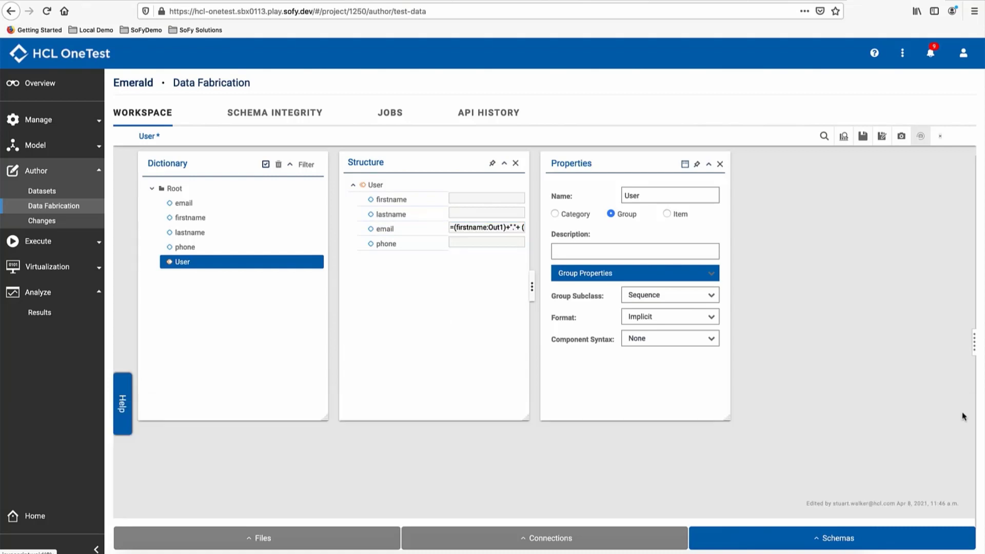
Prepare a run of Register Users & Add Address with the Users data source overridden by User/User and 5 rows
click(30, 246)
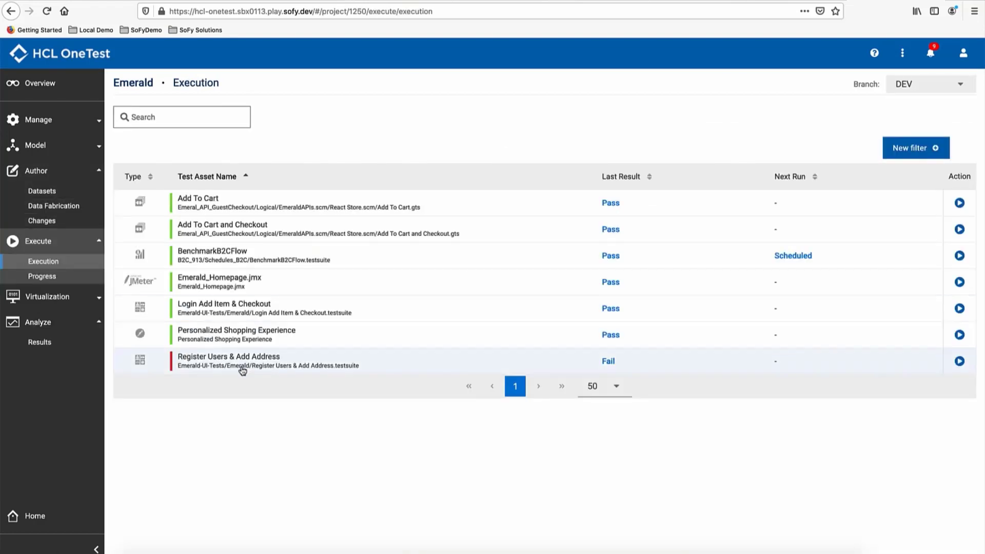
click(960, 362)
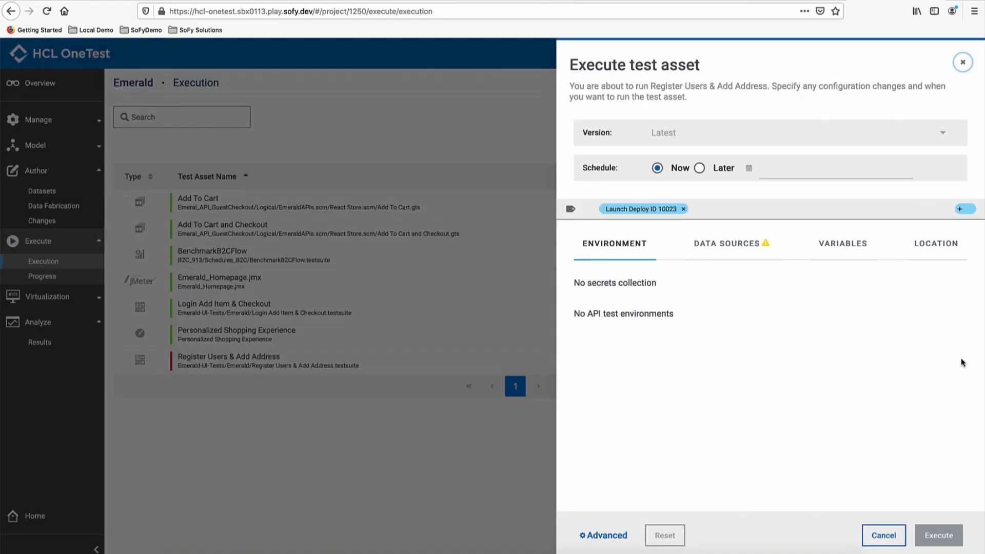
click(720, 246)
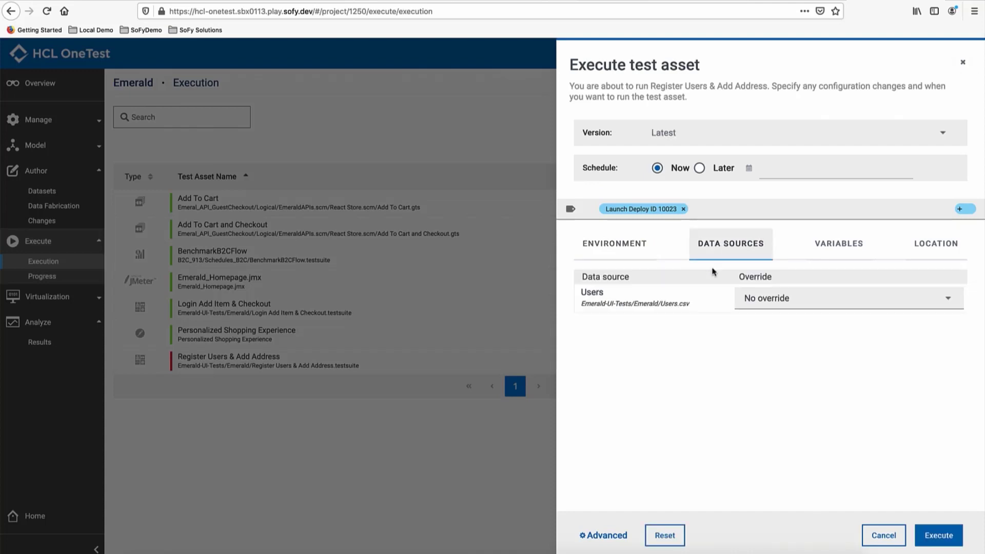
click(950, 304)
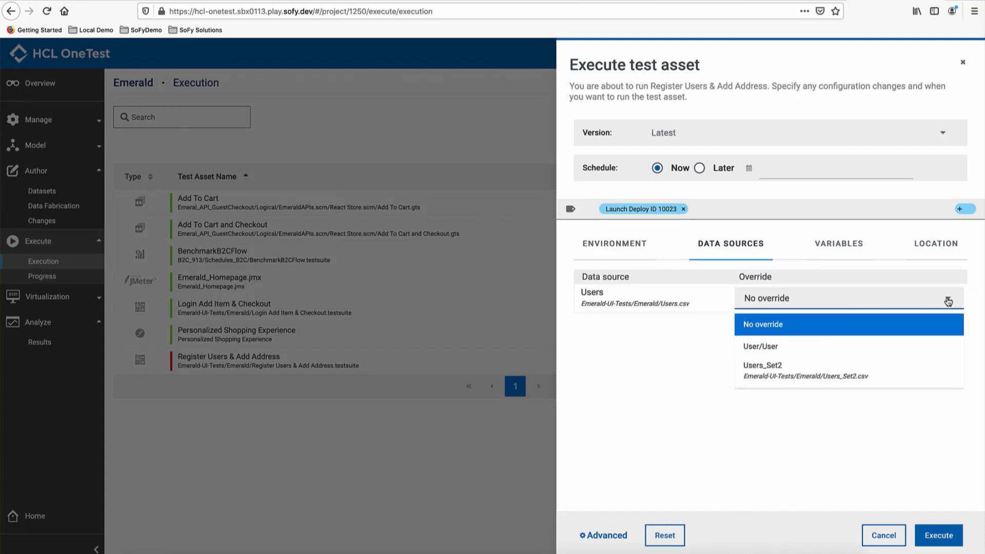
click(758, 347)
click(762, 374)
text(5)
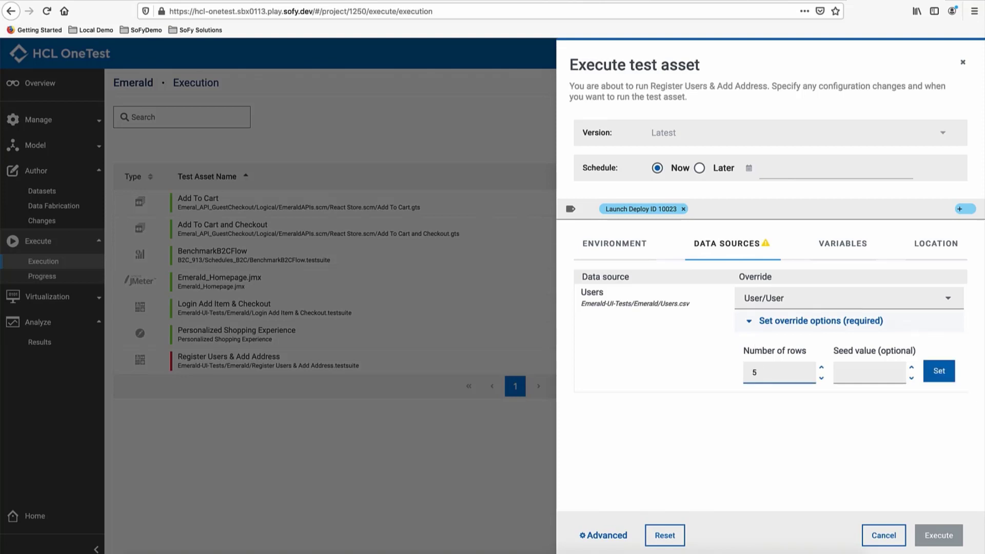
click(940, 376)
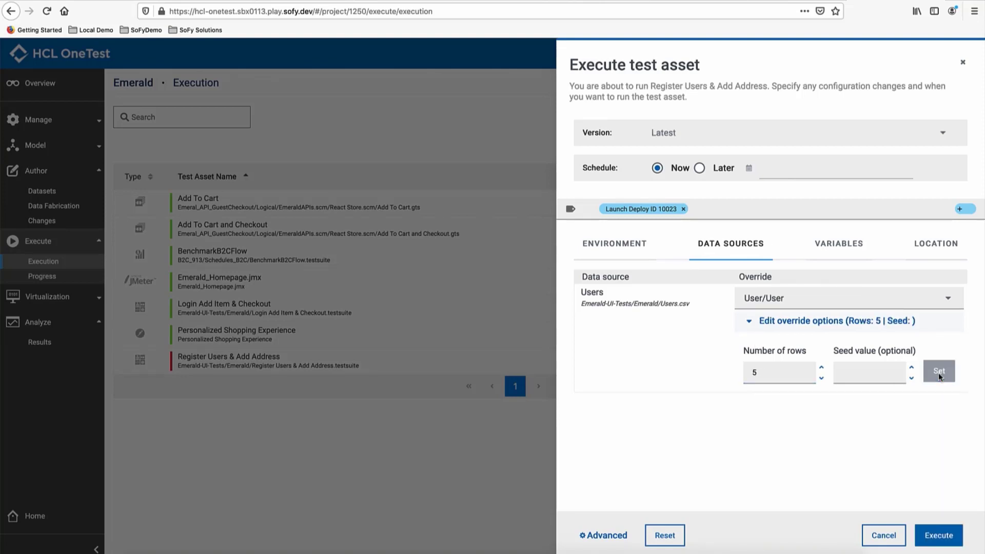
Execute the configured Register Users & Add Address test and reload the execution page to check its result
click(938, 535)
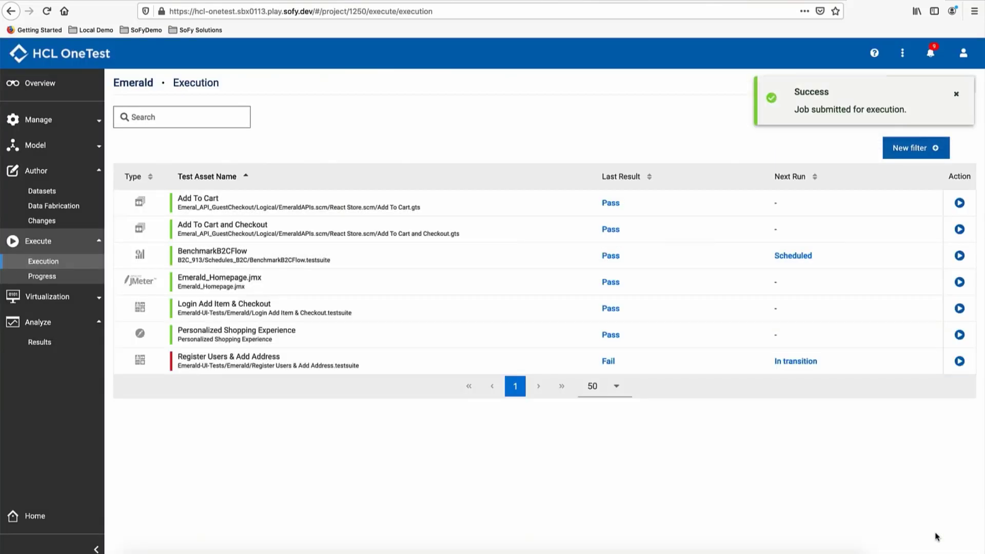
click(46, 10)
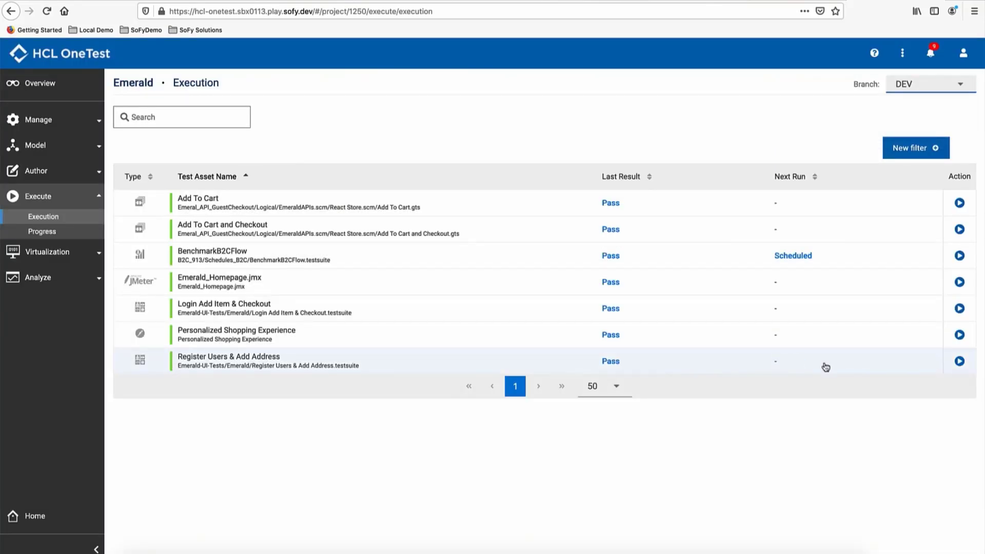
Open the Functional Test Report of the latest Register Users & Add Address result and expand its Register User steps
click(610, 361)
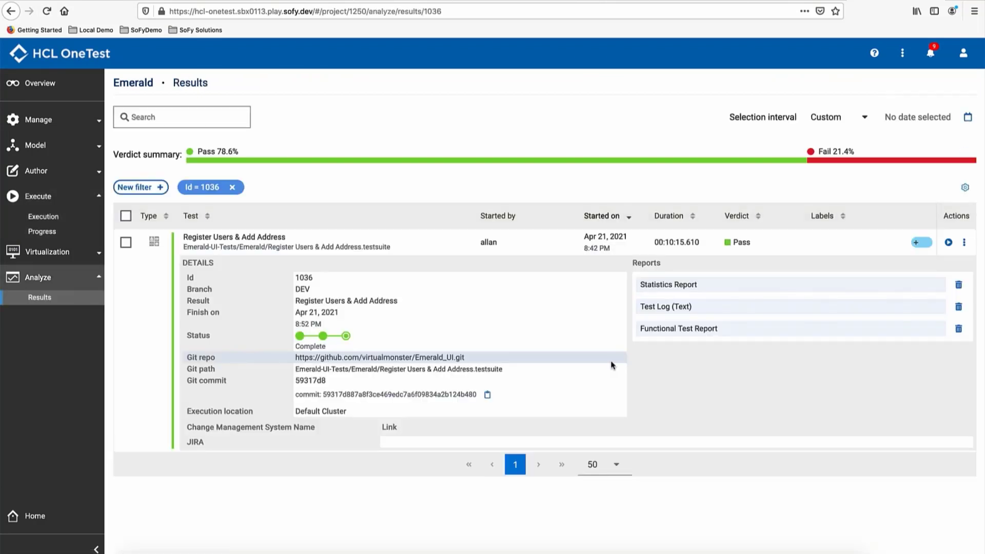
click(680, 330)
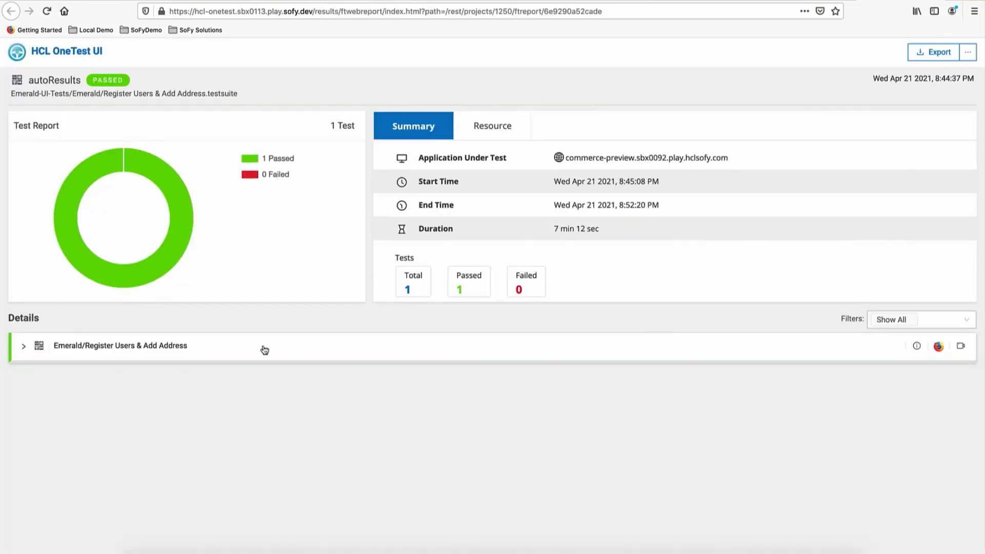
click(131, 349)
click(72, 378)
scroll(102, 396, down, 2)
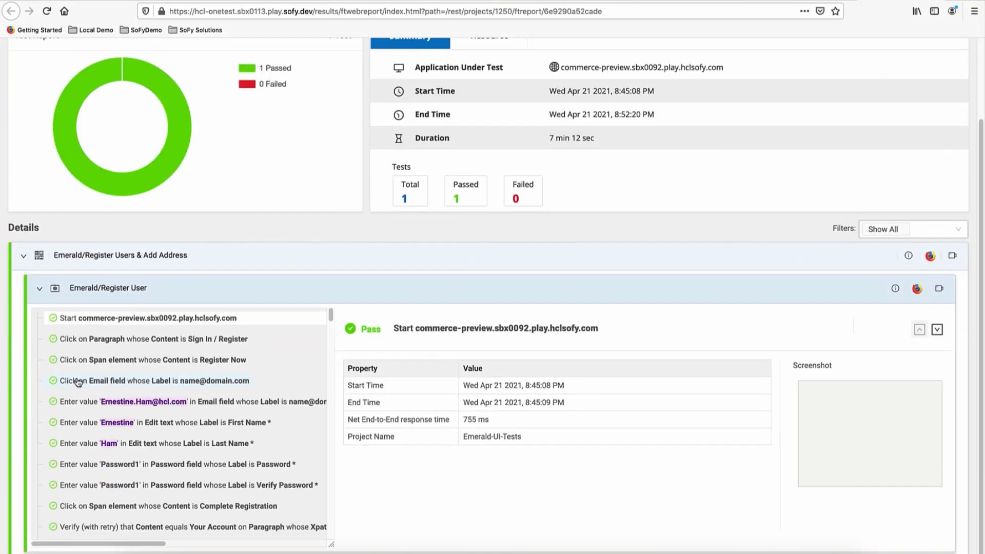
Inspect the enlarged screenshot of the Complete Registration step, then close it and the test report
click(166, 529)
click(166, 507)
click(855, 459)
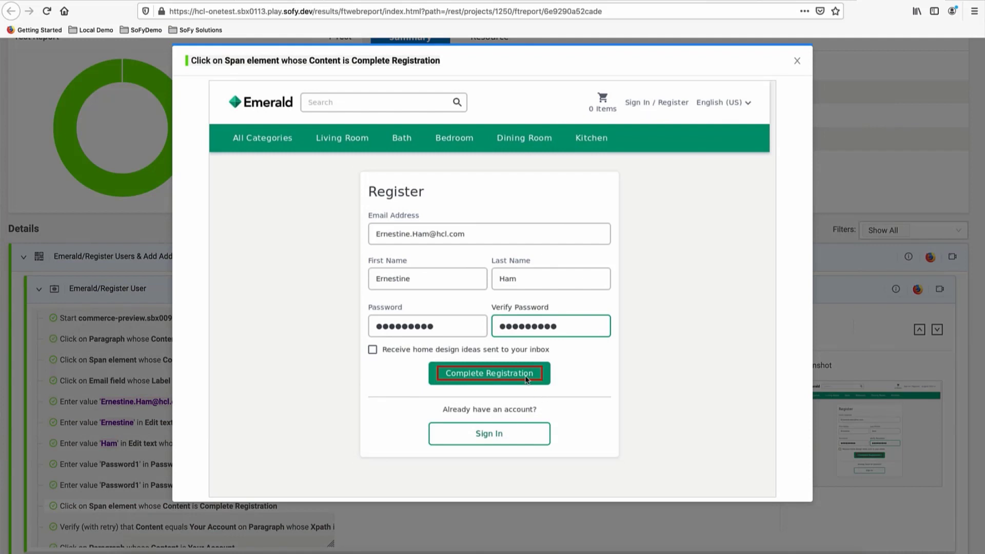
click(797, 61)
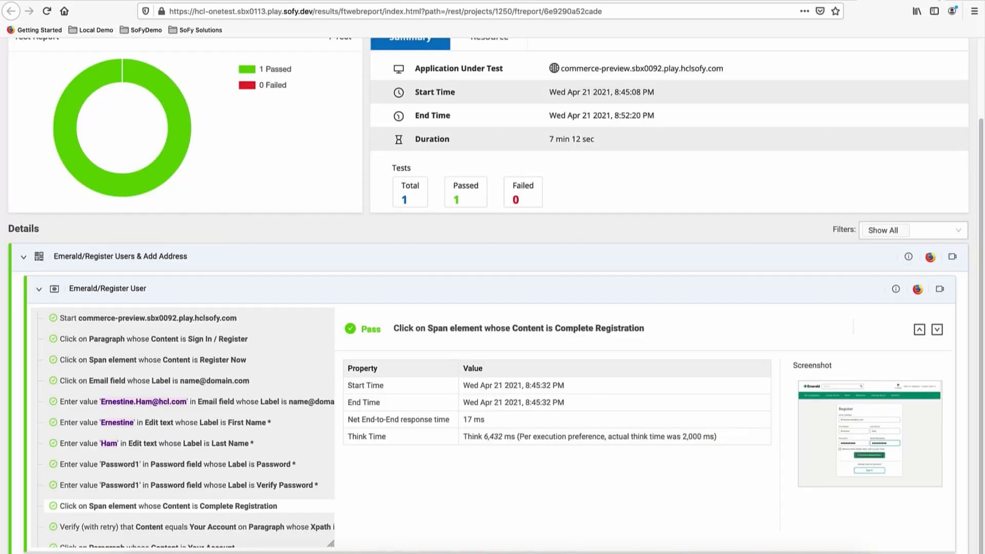
key(ctrl+w)
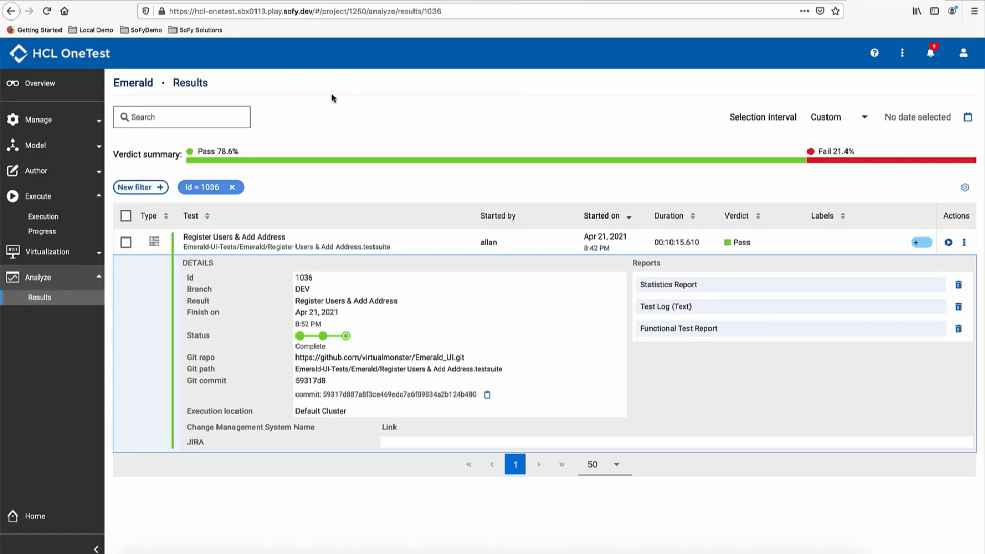
Switch to HCL Accelerate Insights, review the Quality Report dashboard, and drill into its Functional Tests chart down to the test run table
click(45, 82)
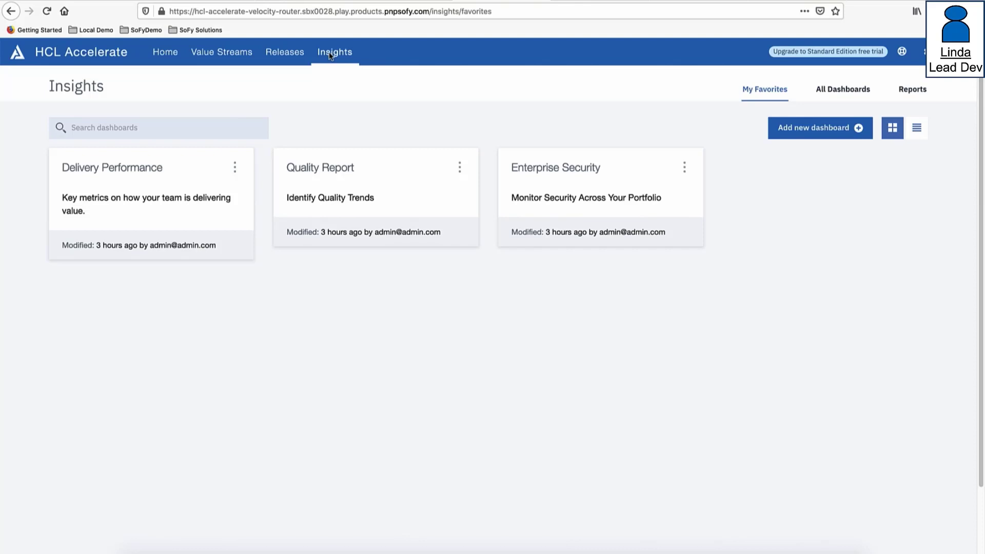
click(321, 170)
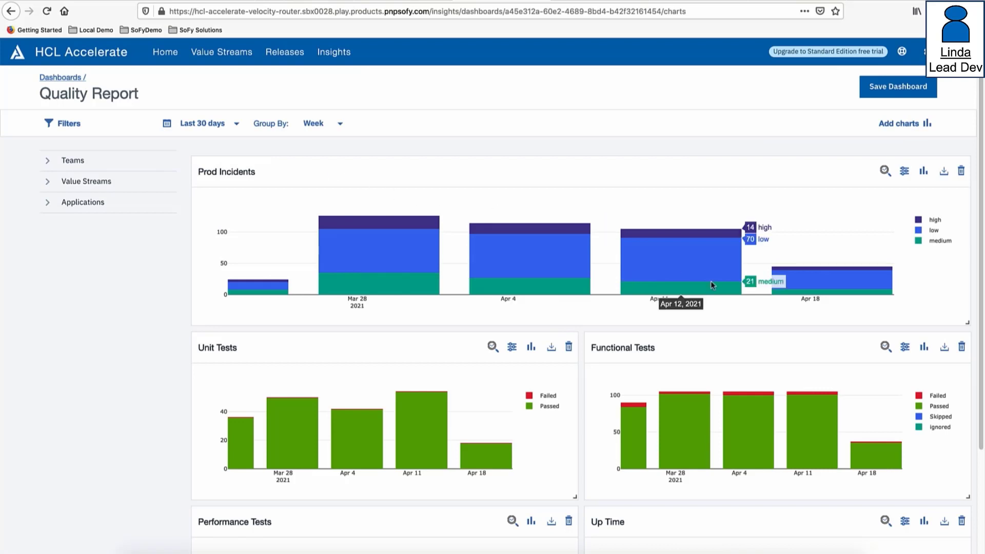
mouse_move(889, 455)
scroll(889, 455, down, 3)
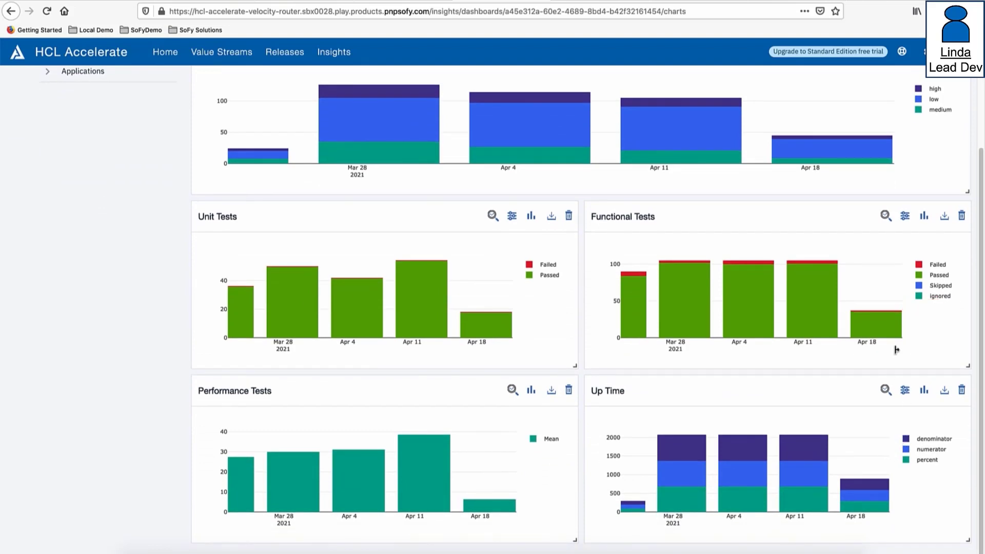
mouse_move(884, 323)
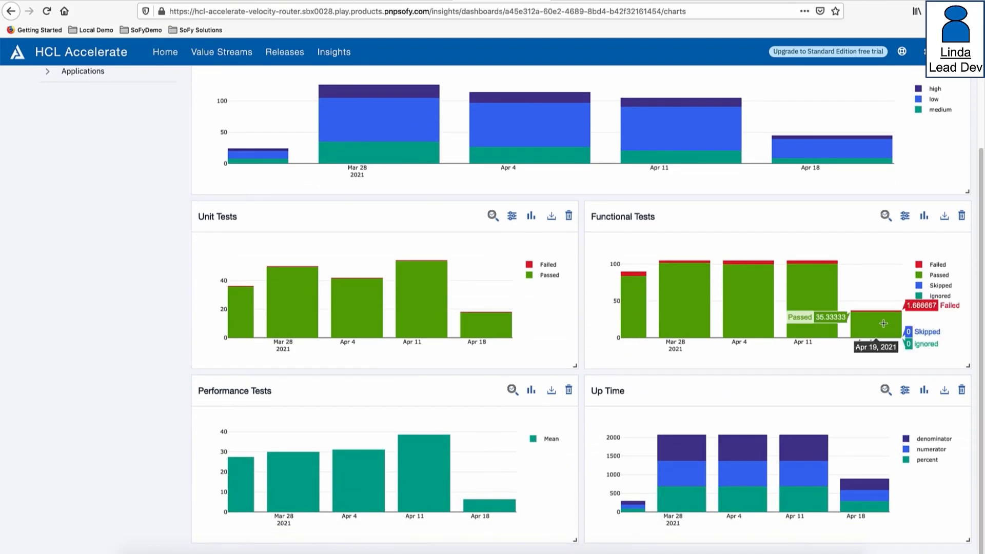
click(886, 217)
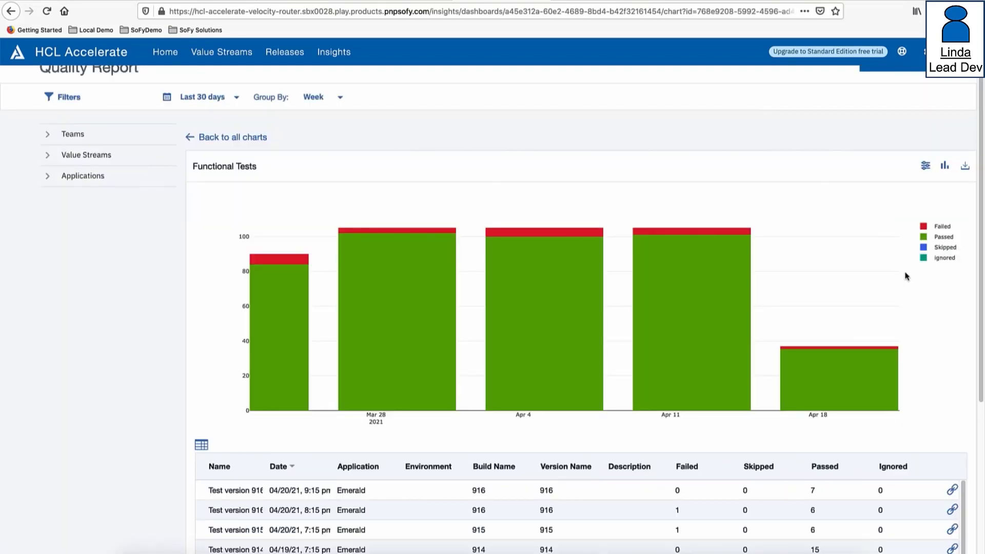
scroll(913, 317, down, 3)
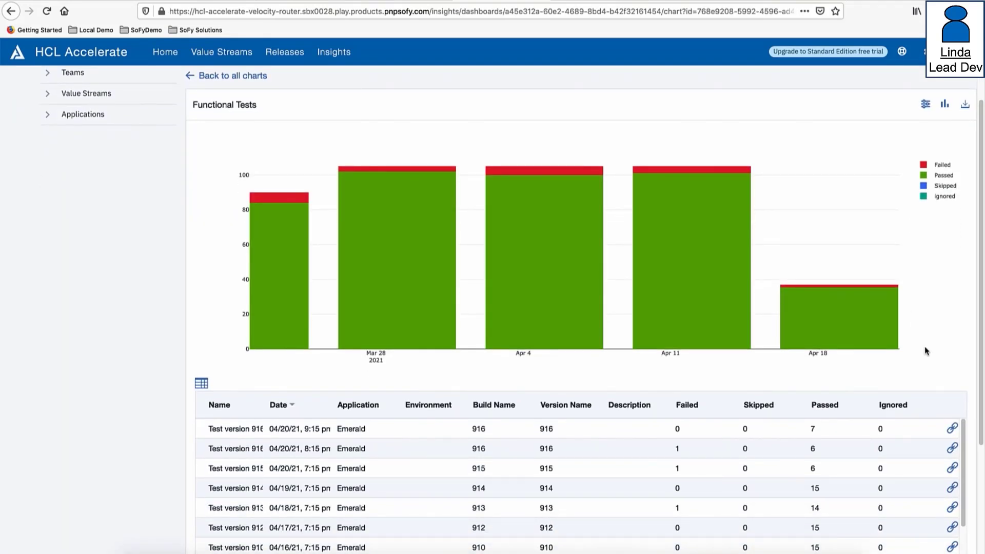
Open the linked report of the version 916 run from 04/20/21, 8:15 pm, and review its expanded Register User steps
click(952, 448)
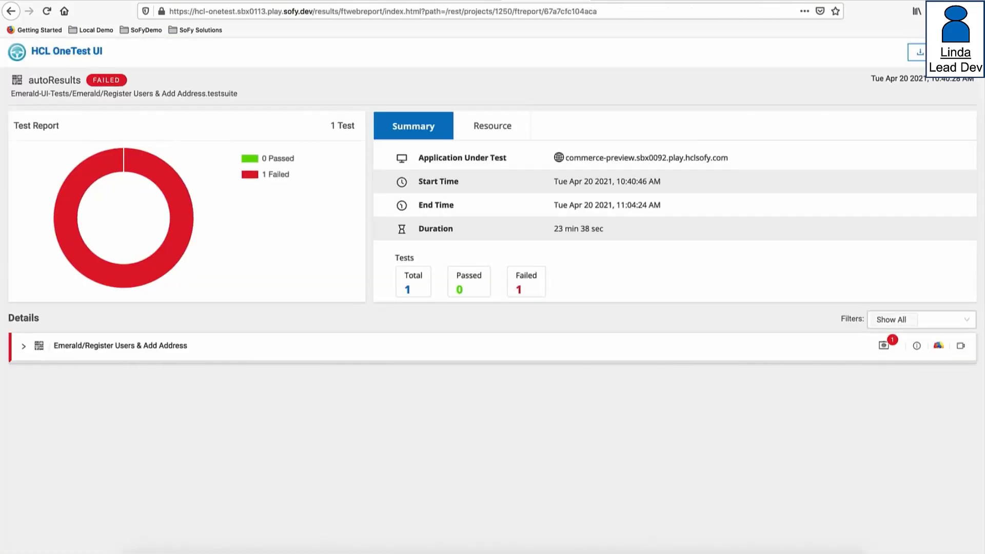
click(24, 346)
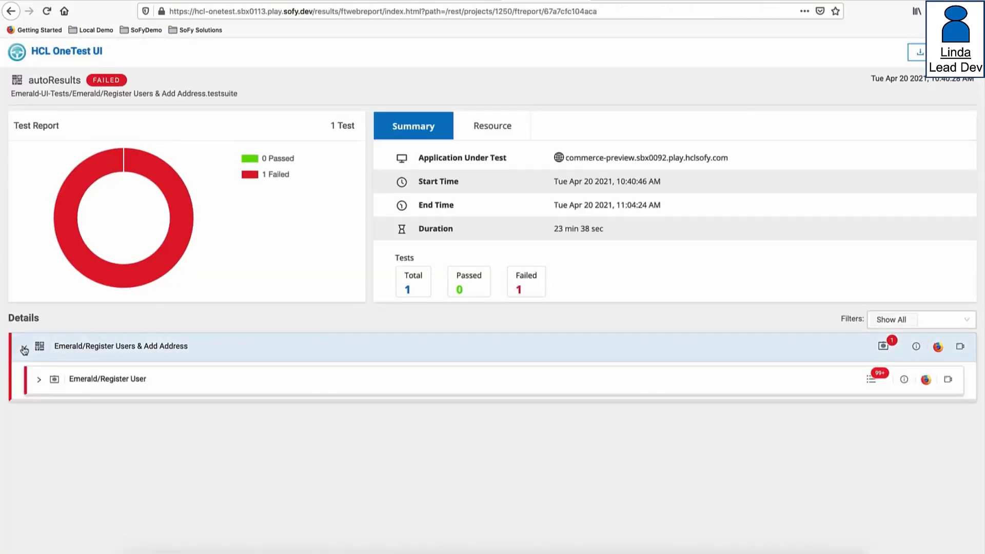
click(40, 382)
scroll(100, 472, down, 5)
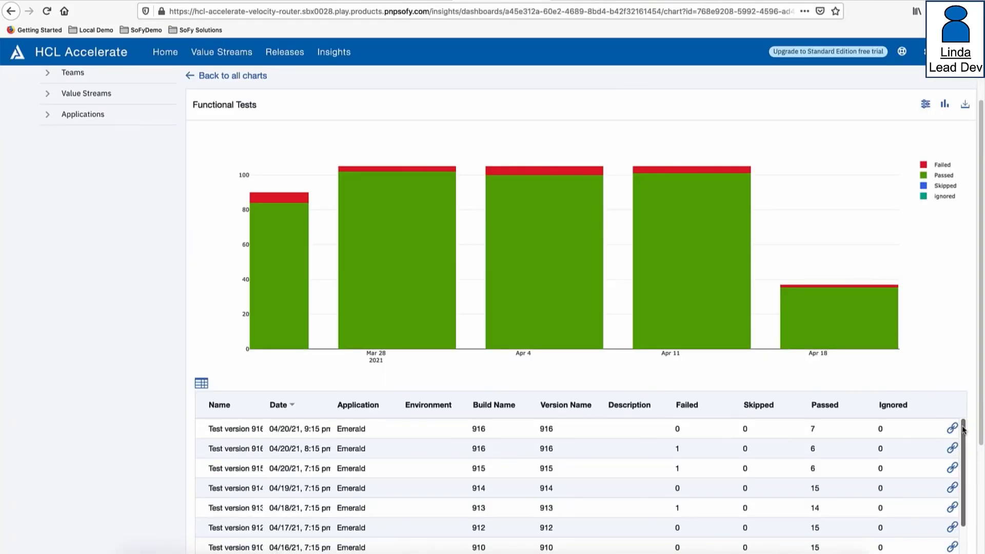
Open the report of the 9:15 pm version 916 run and view the enlarged screenshot of its Complete Registration step
click(952, 430)
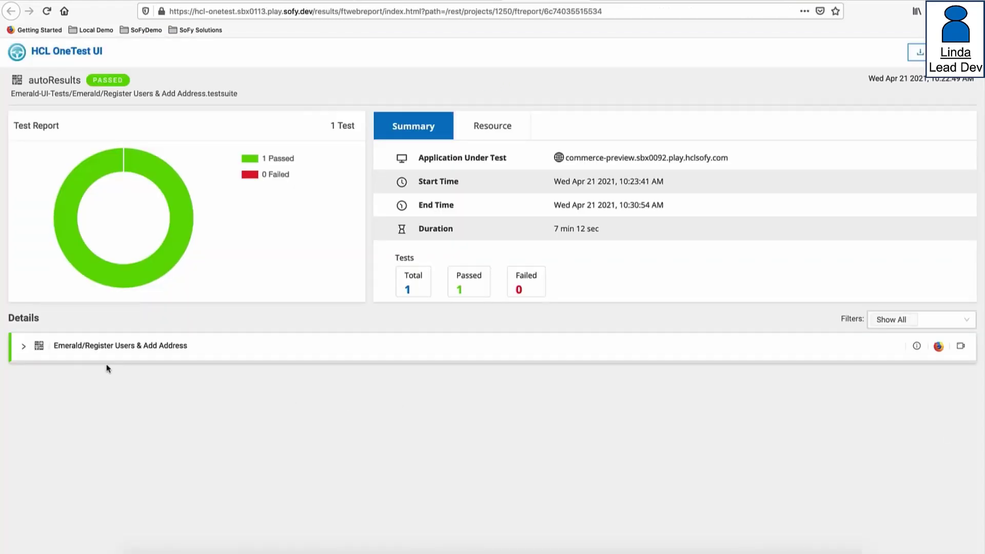
click(59, 350)
click(39, 380)
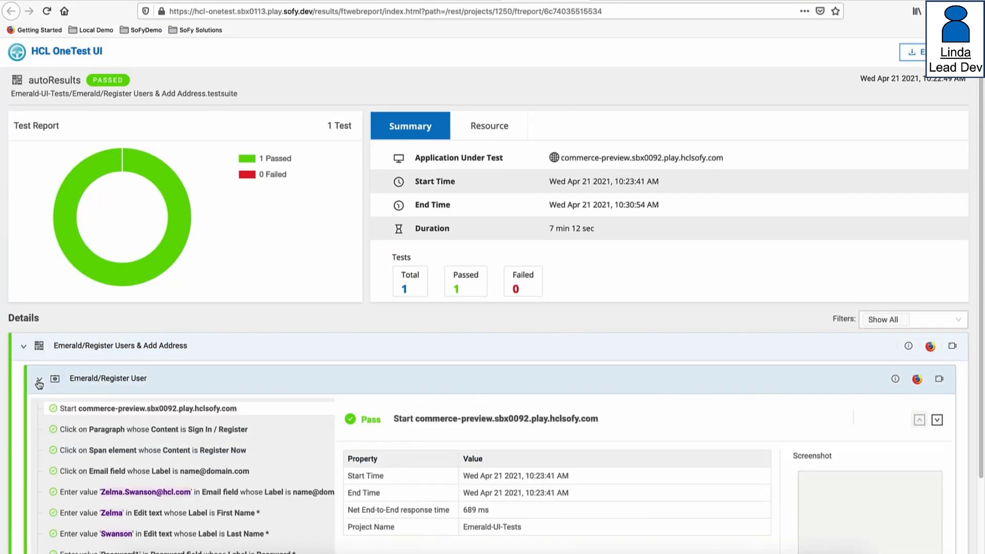
scroll(107, 427, down, 2)
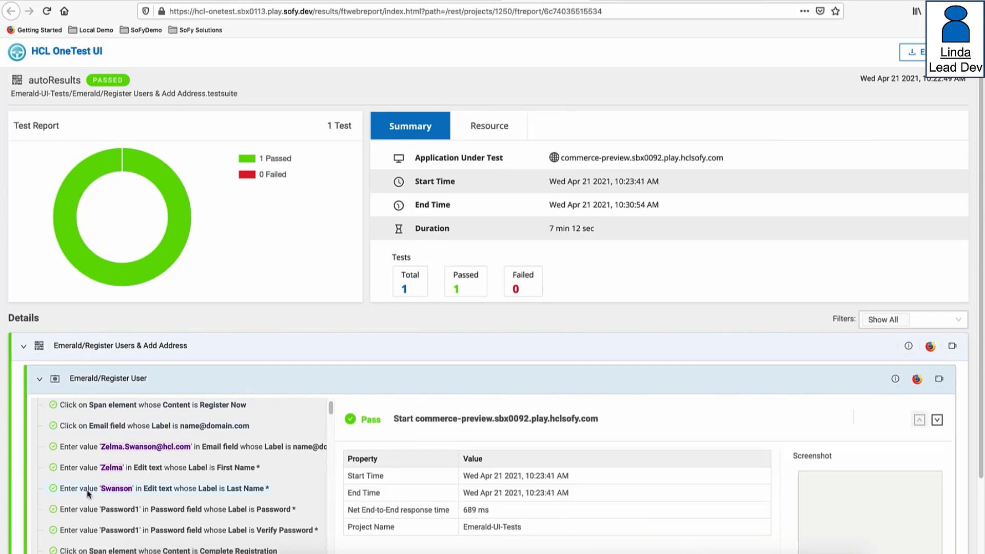
click(77, 551)
click(910, 521)
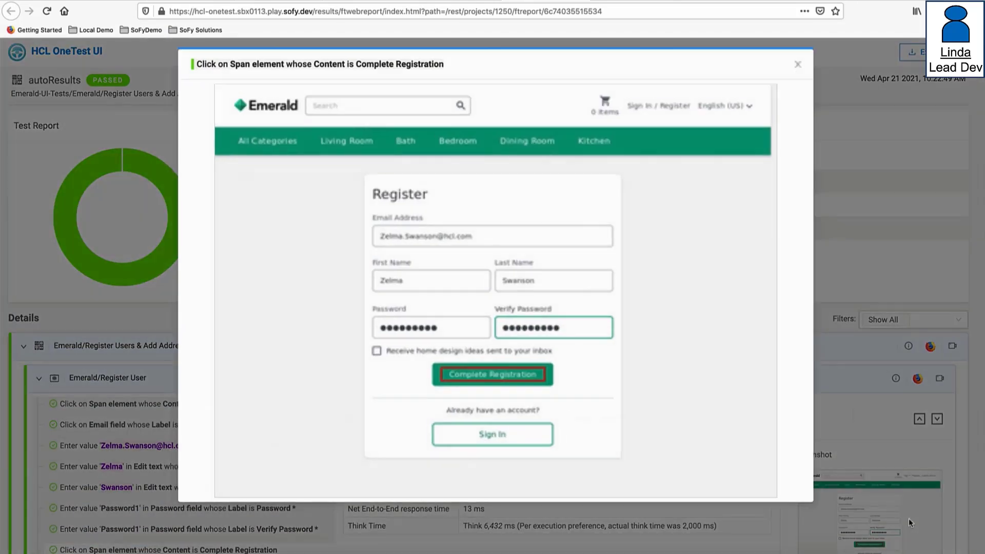
click(797, 62)
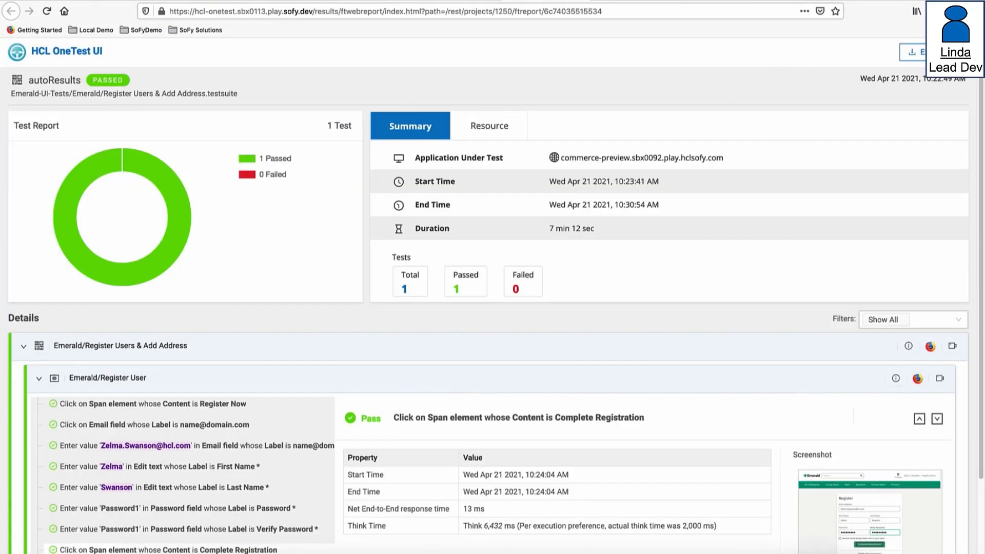
Return to HCL Accelerate and open the Pipeline view of the Emerald Commerce Store Front value stream
click(597, 1)
click(215, 58)
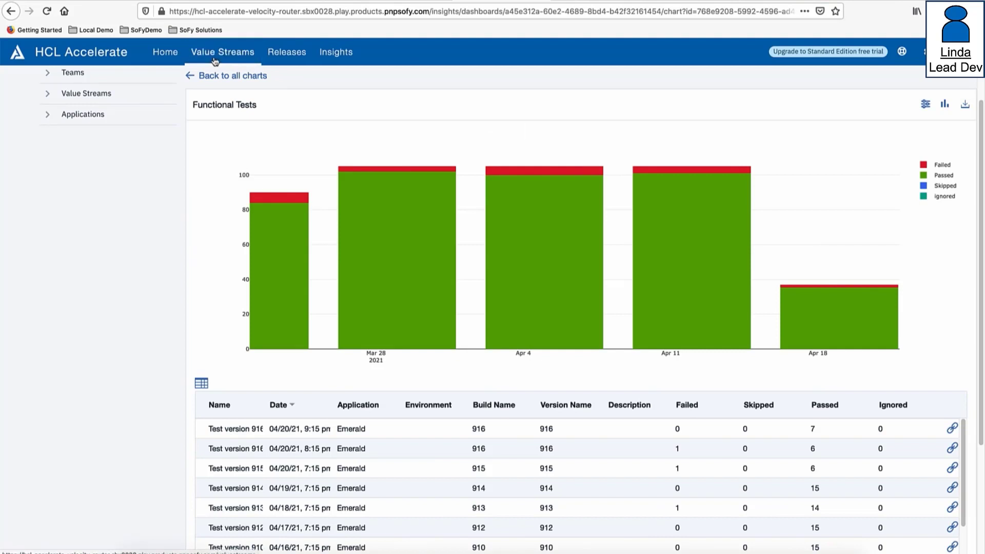
click(73, 141)
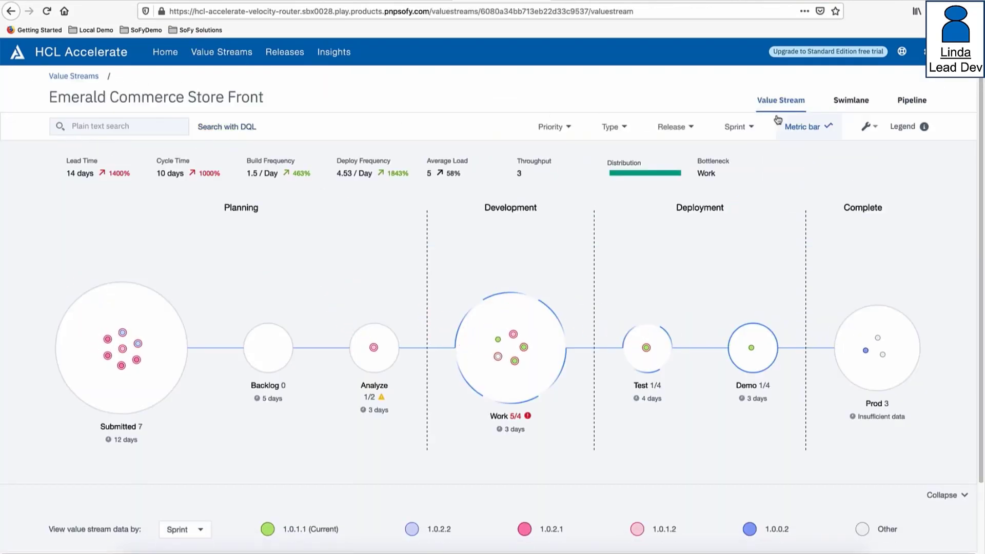
click(909, 101)
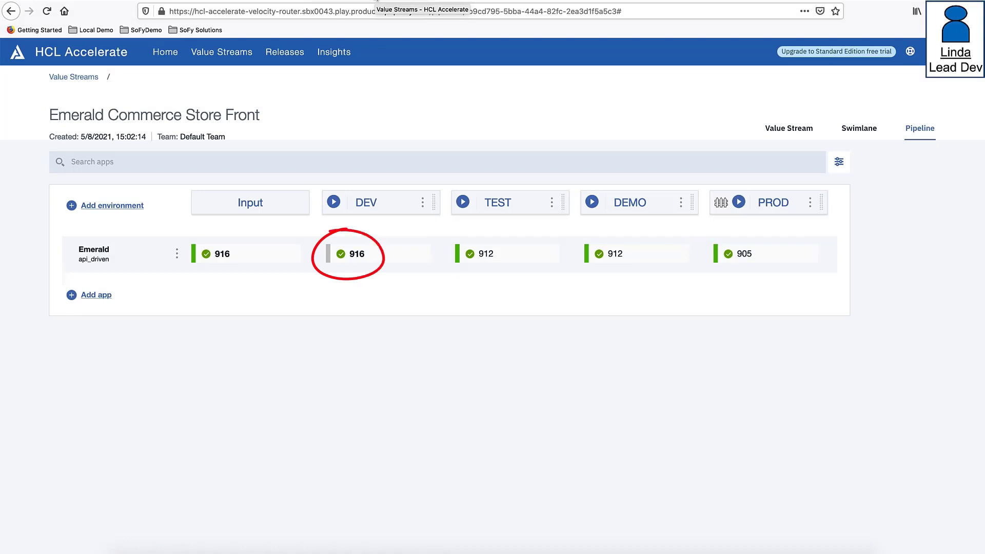